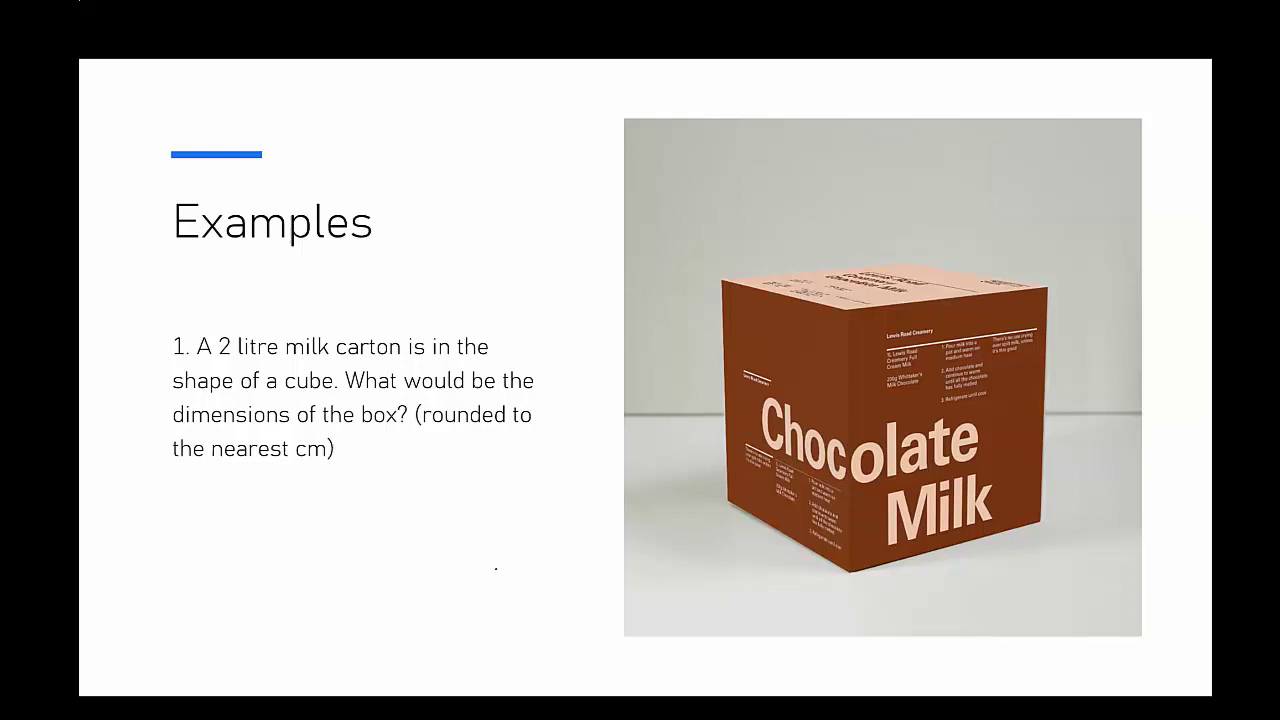
- Label three cube edges x in red ink and write V = x³ under the question
{"action": "left_click_drag", "start_coordinate": [754, 550], "coordinate": [758, 568]}
{"action": "mouse_move", "coordinate": [960, 562]}
{"action": "left_mouse_down"}
{"action": "mouse_move", "coordinate": [955, 574]}
{"action": "mouse_move", "coordinate": [974, 572]}
{"action": "left_mouse_up"}
{"action": "left_click_drag", "start_coordinate": [1056, 382], "coordinate": [1060, 398]}
{"action": "left_click_drag", "start_coordinate": [205, 481], "coordinate": [242, 493]}
{"action": "mouse_move", "coordinate": [230, 499]}
{"action": "left_mouse_down"}
{"action": "mouse_move", "coordinate": [270, 508]}
{"action": "mouse_move", "coordinate": [281, 489]}
{"action": "left_mouse_up"}
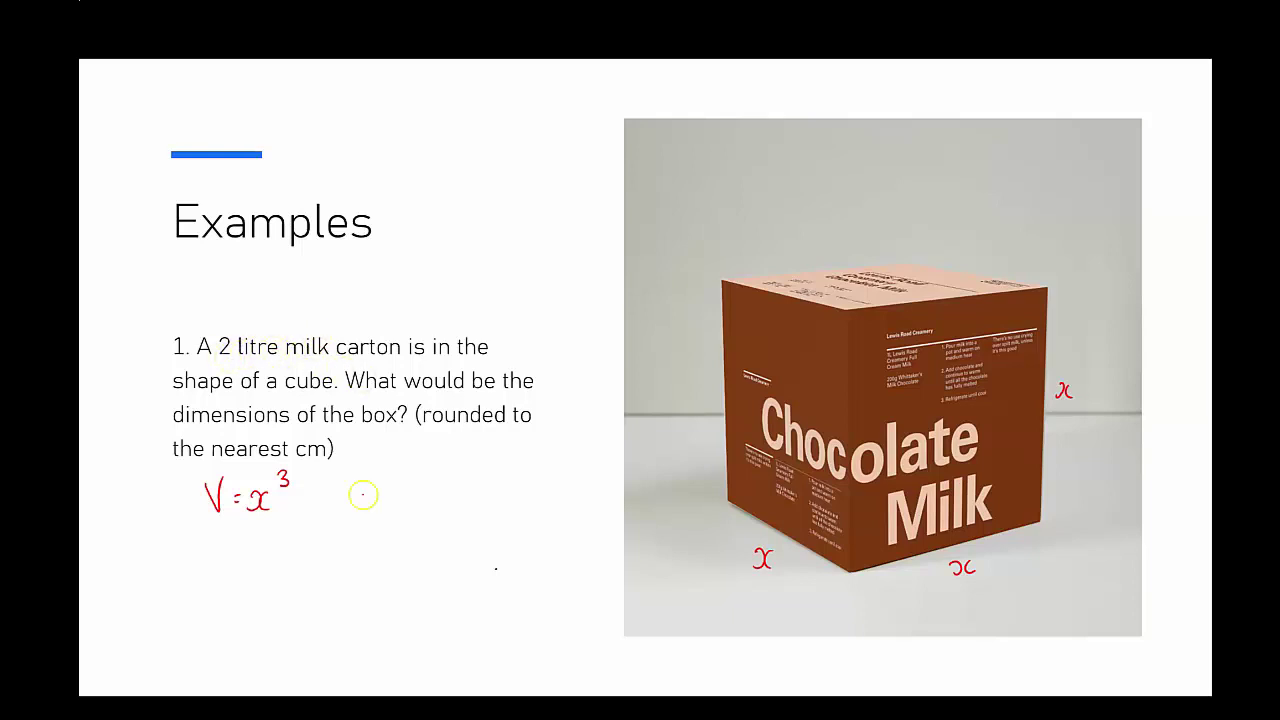
- Write 1L = 1000 cm³ beside the volume formula
{"action": "mouse_move", "coordinate": [355, 487]}
{"action": "left_mouse_down"}
{"action": "mouse_move", "coordinate": [362, 508]}
{"action": "mouse_move", "coordinate": [407, 488]}
{"action": "left_mouse_up"}
{"action": "mouse_move", "coordinate": [398, 495]}
{"action": "left_mouse_down"}
{"action": "mouse_move", "coordinate": [419, 503]}
{"action": "mouse_move", "coordinate": [439, 487]}
{"action": "left_mouse_up"}
{"action": "left_click_drag", "start_coordinate": [451, 486], "coordinate": [474, 501]}
{"action": "mouse_move", "coordinate": [487, 501]}
{"action": "left_mouse_down"}
{"action": "mouse_move", "coordinate": [499, 491]}
{"action": "mouse_move", "coordinate": [512, 502]}
{"action": "left_mouse_up"}
{"action": "left_click_drag", "start_coordinate": [512, 470], "coordinate": [513, 490]}
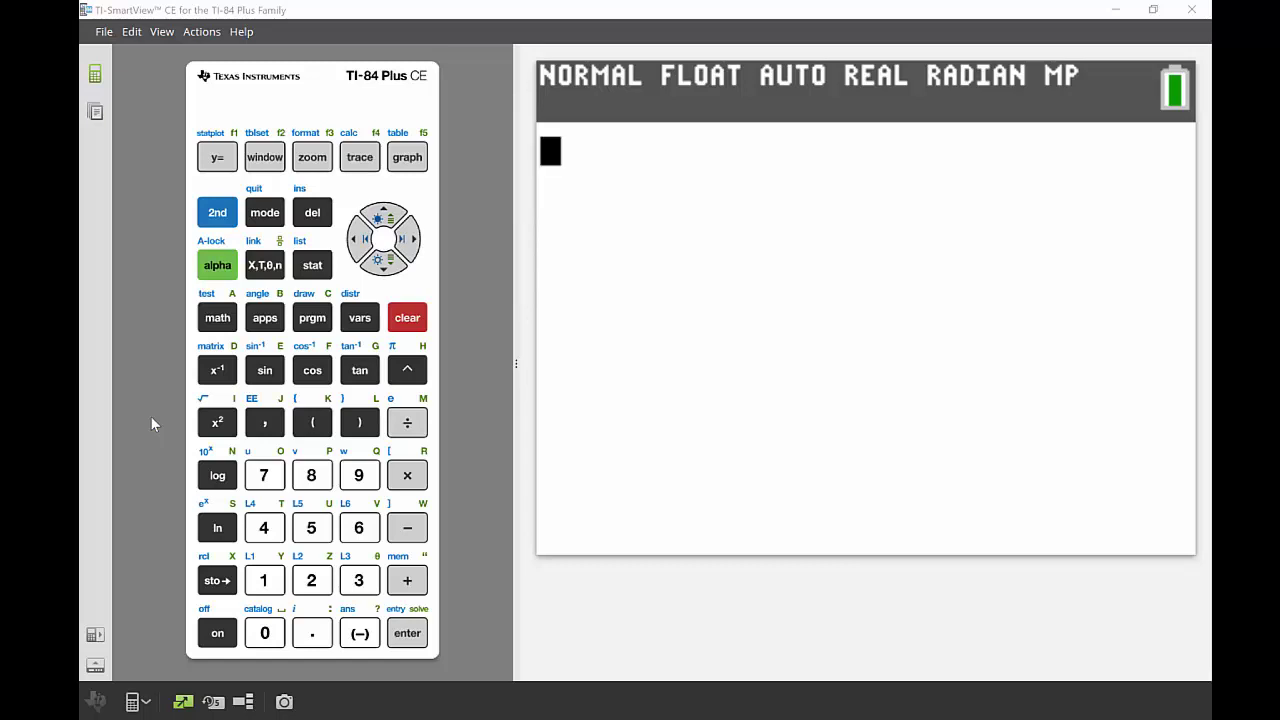
- Evaluate 10³ on the home screen, giving 1000
{"action": "type", "text": "10"}
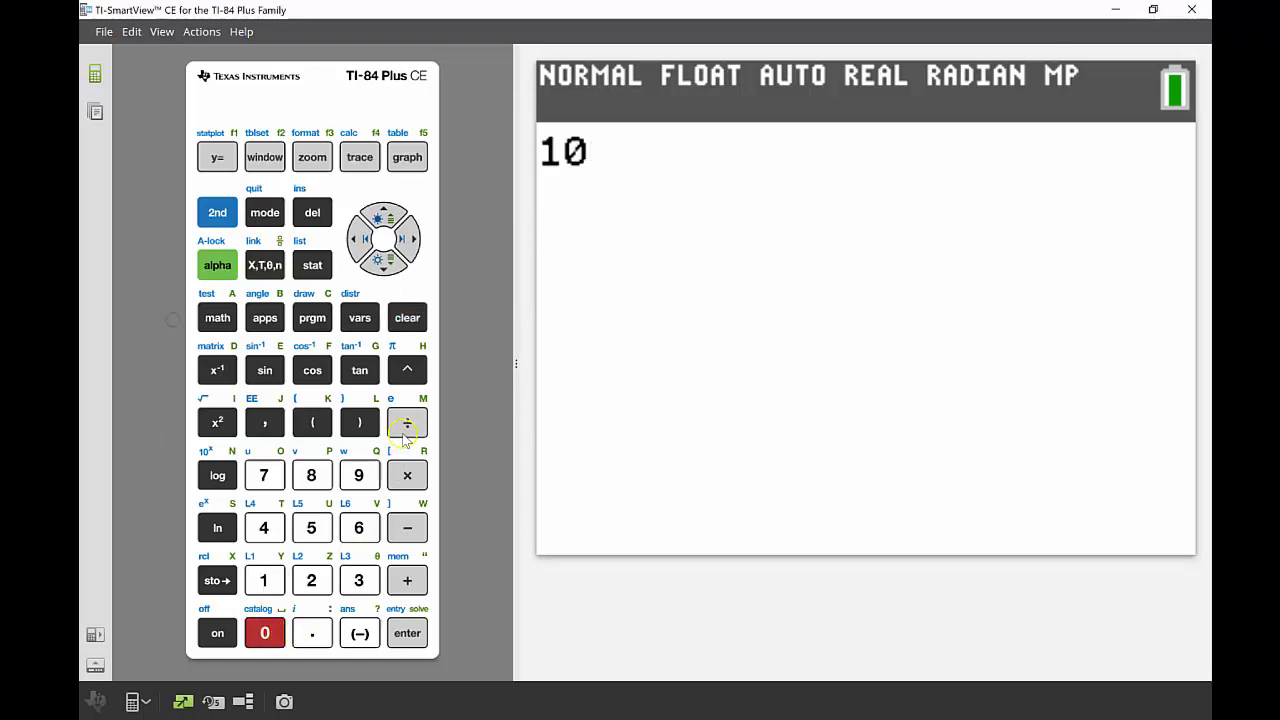
{"action": "left_click", "coordinate": [411, 370]}
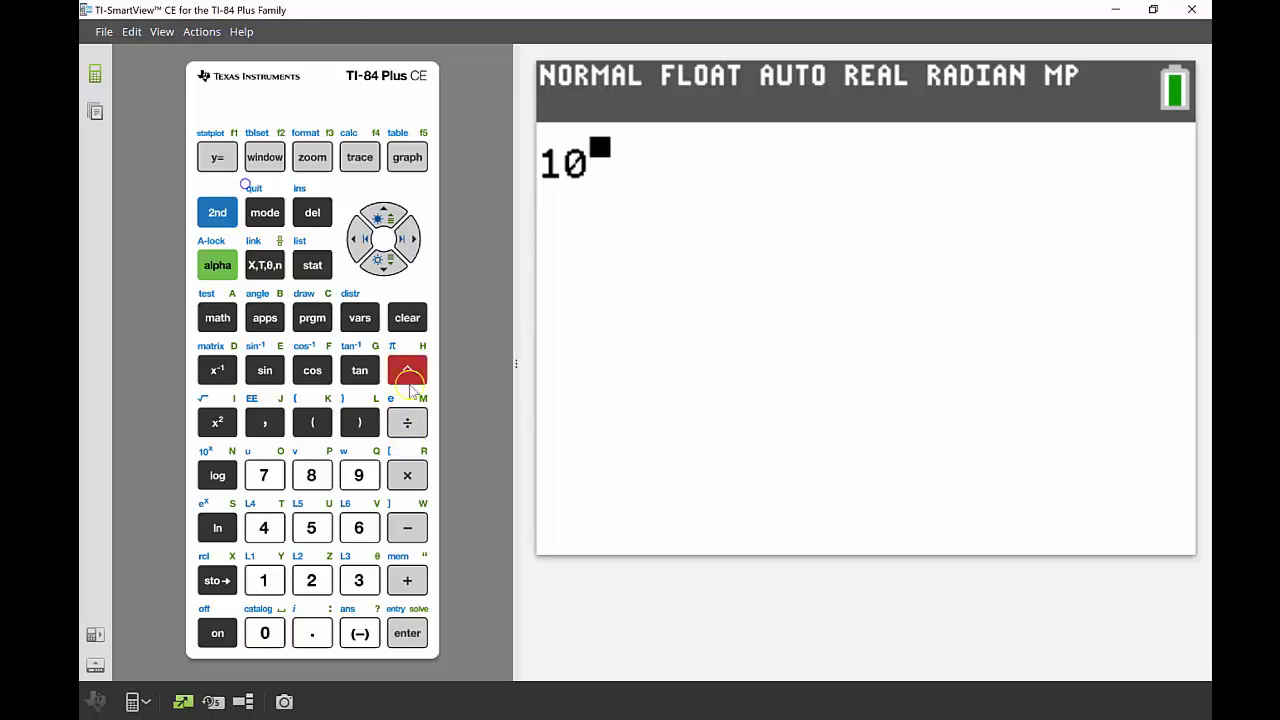
{"action": "left_click", "coordinate": [358, 586]}
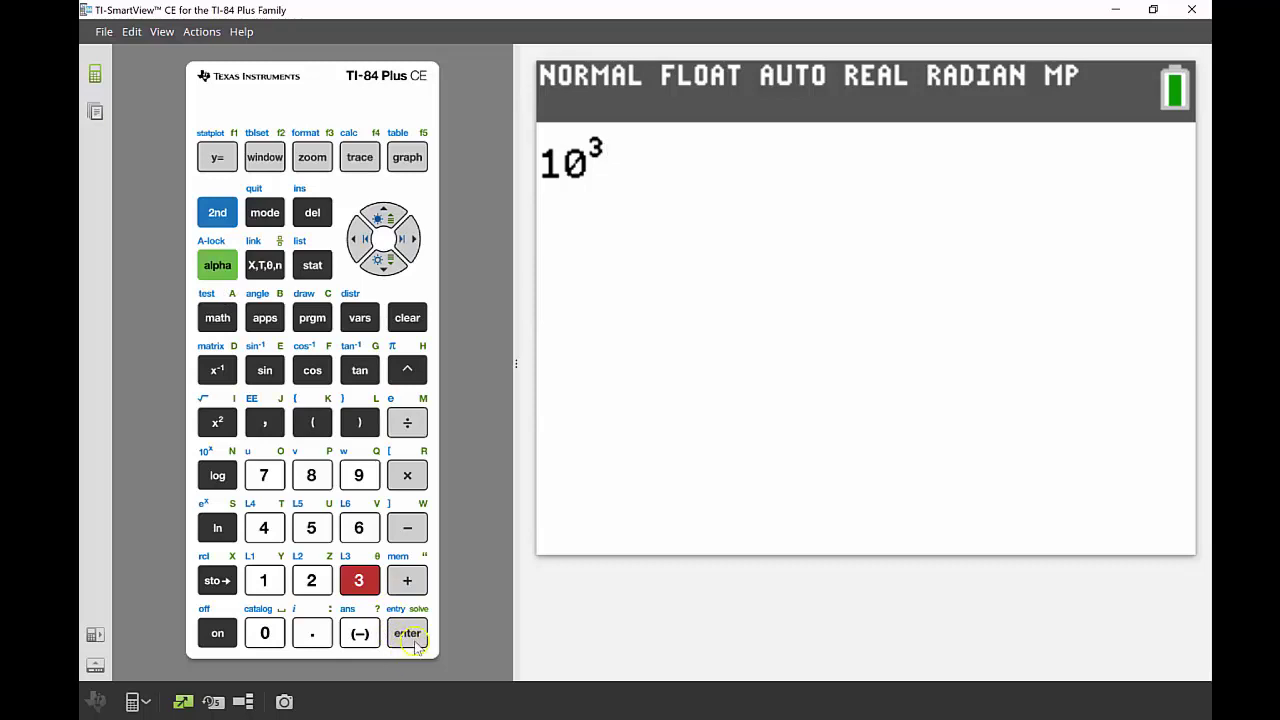
{"action": "left_click", "coordinate": [414, 644]}
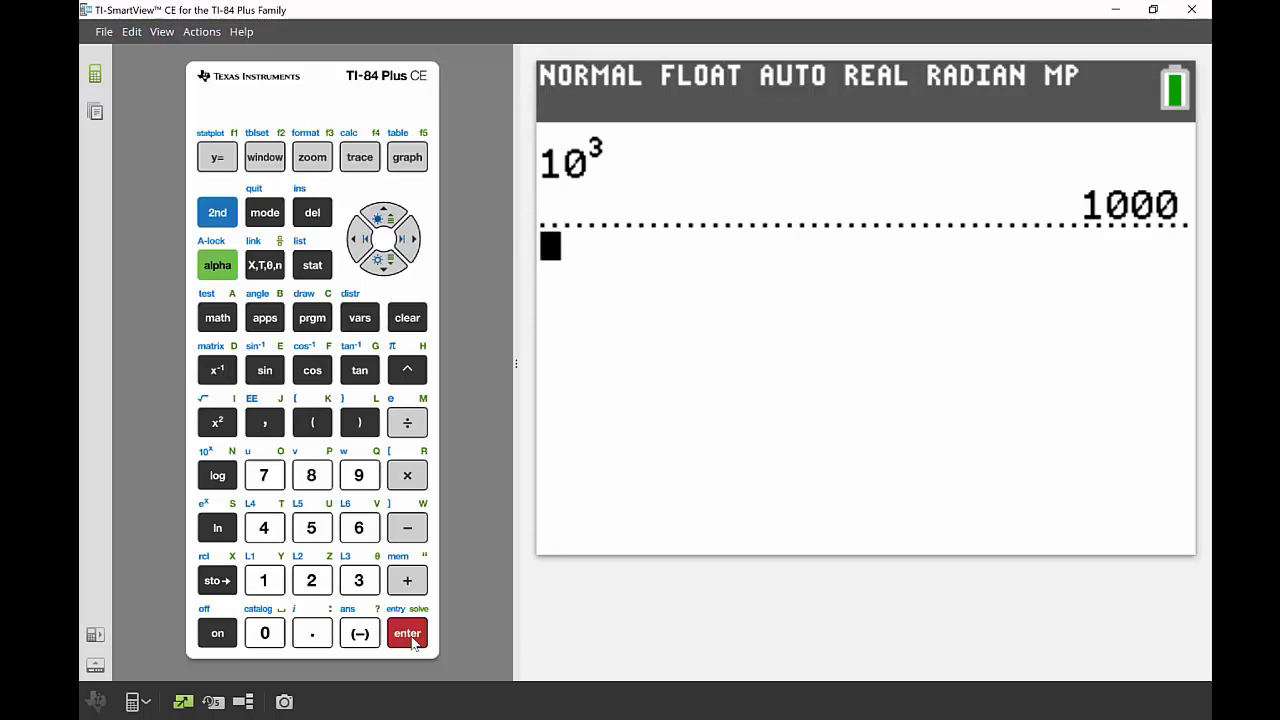
- Evaluate 12³, giving 1728
{"action": "left_click", "coordinate": [278, 582]}
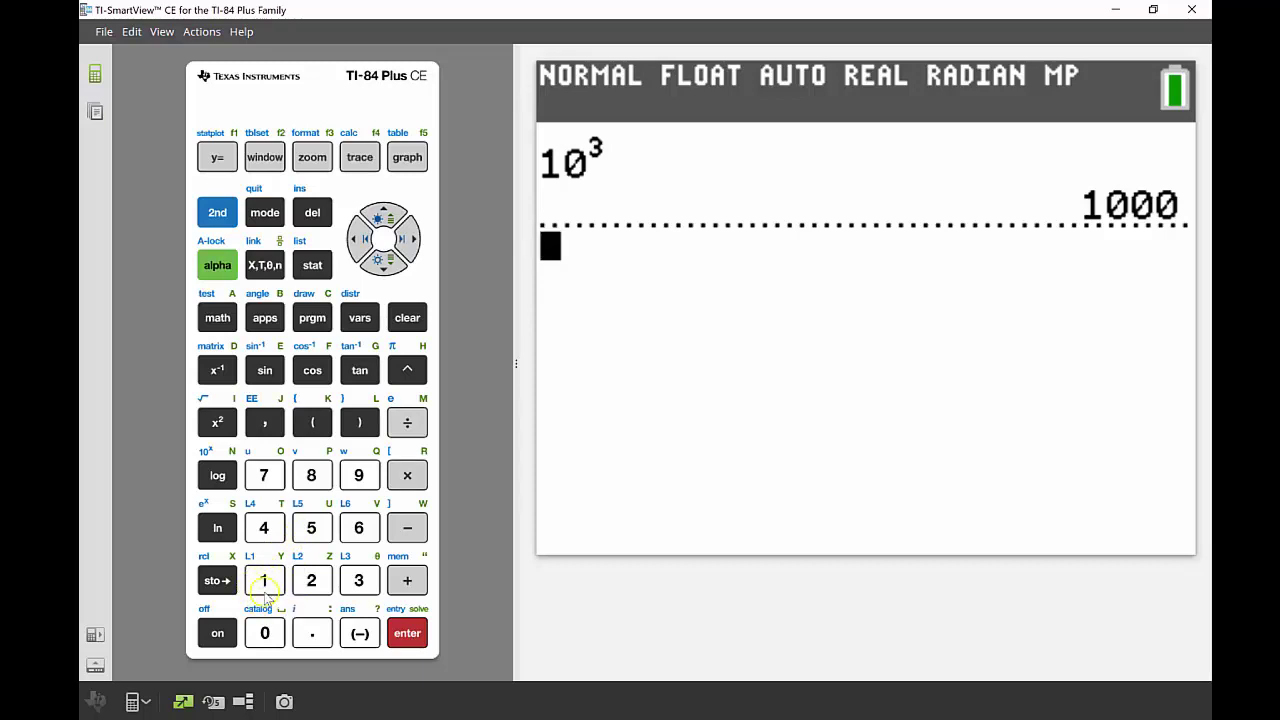
{"action": "left_click", "coordinate": [263, 580]}
{"action": "left_click", "coordinate": [311, 580]}
{"action": "left_click", "coordinate": [407, 372]}
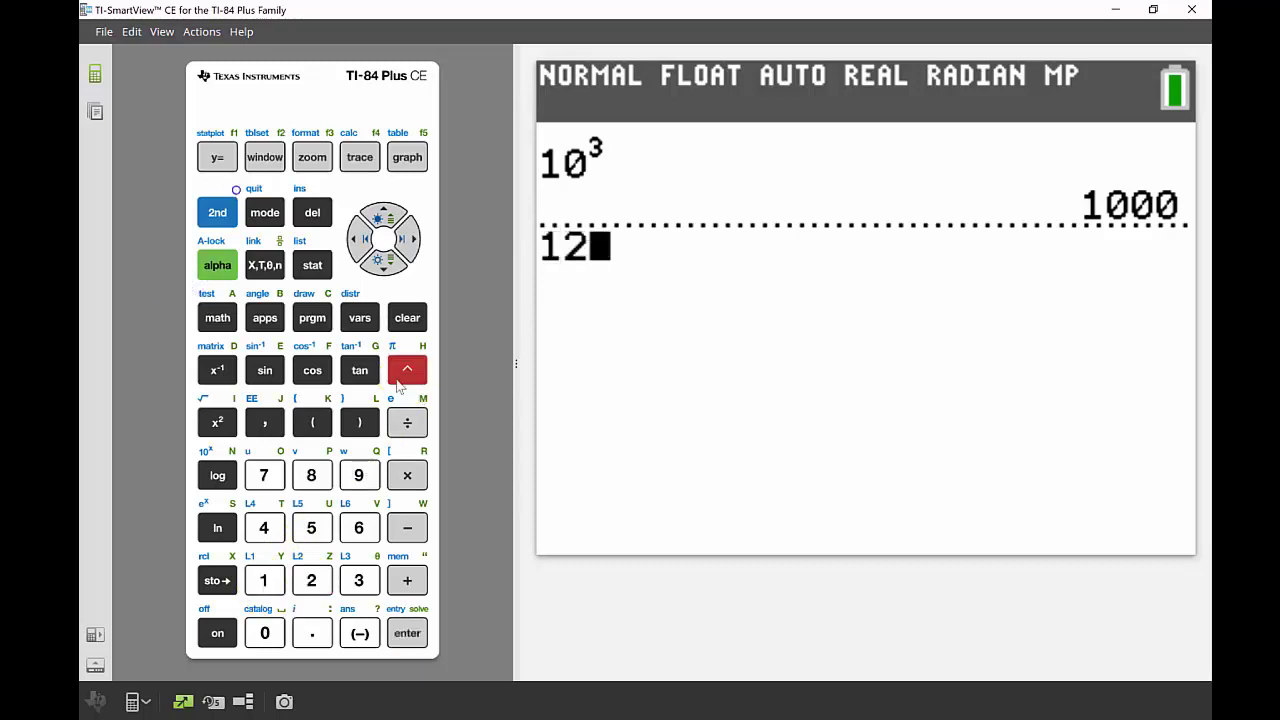
{"action": "left_click", "coordinate": [359, 580]}
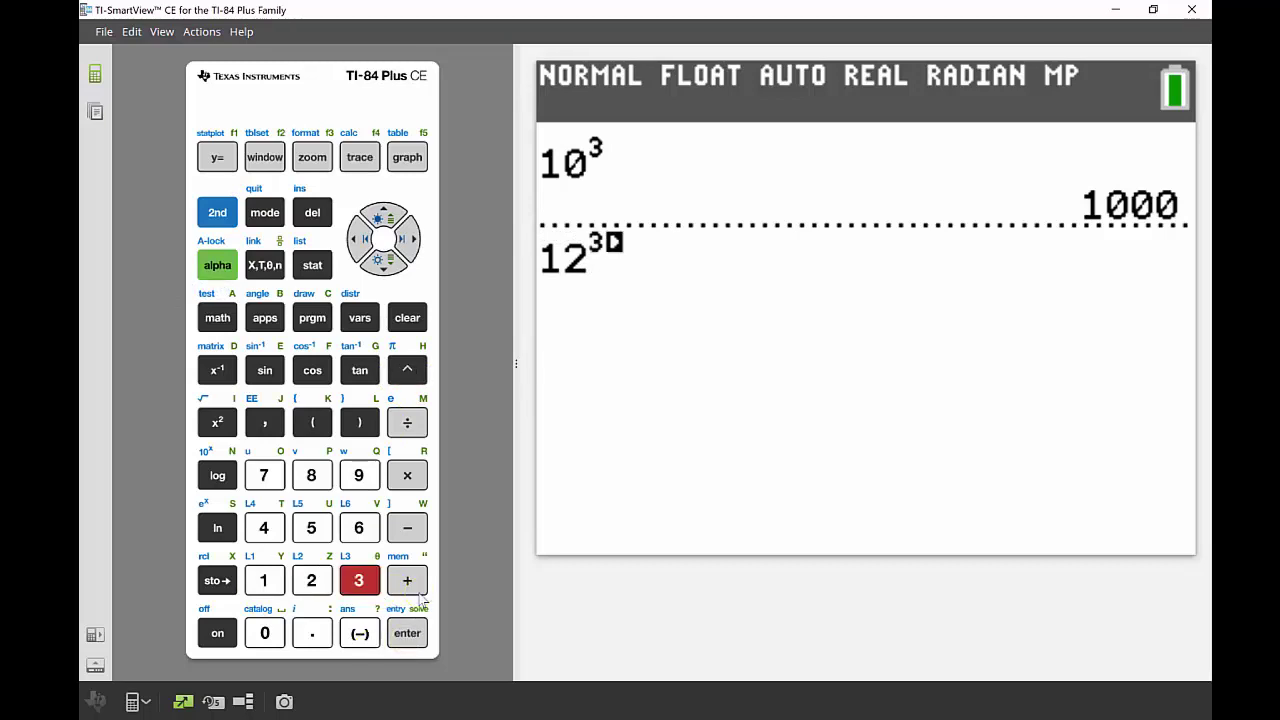
{"action": "left_click", "coordinate": [405, 632]}
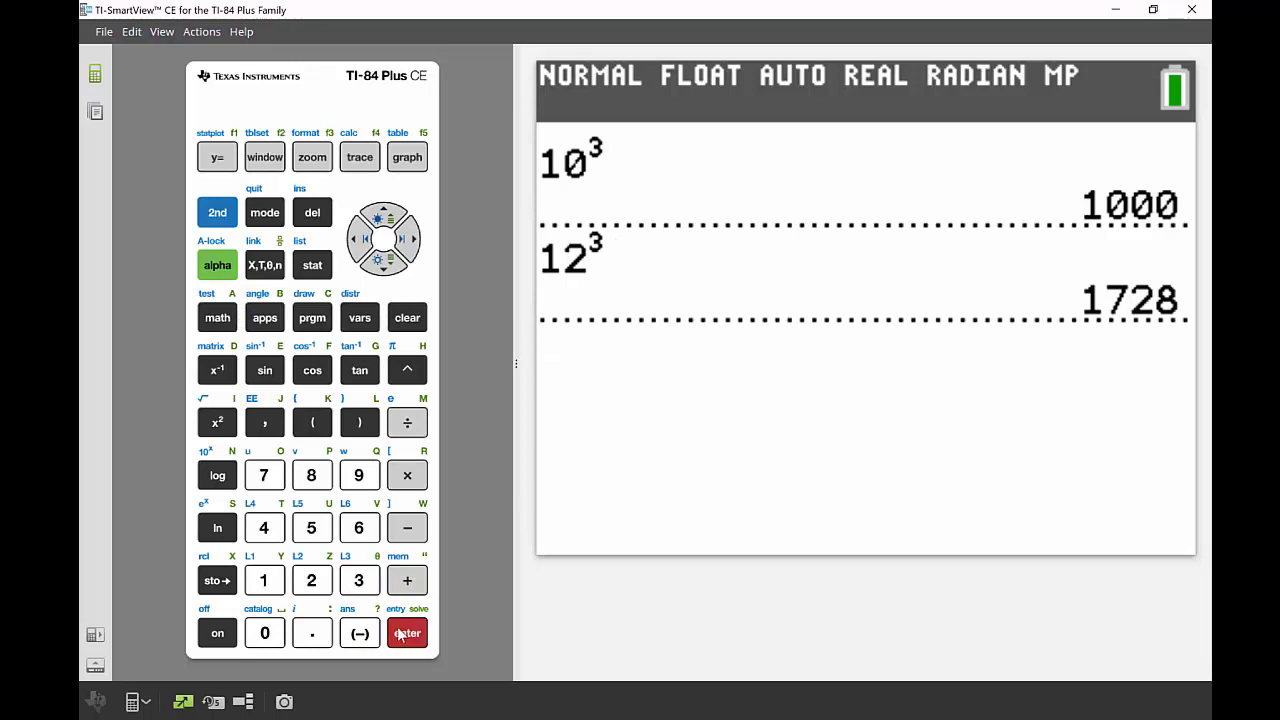
- Evaluate 13³, giving 2197
{"action": "left_click", "coordinate": [264, 582]}
{"action": "left_click", "coordinate": [358, 582]}
{"action": "key", "text": "asciicircum"}
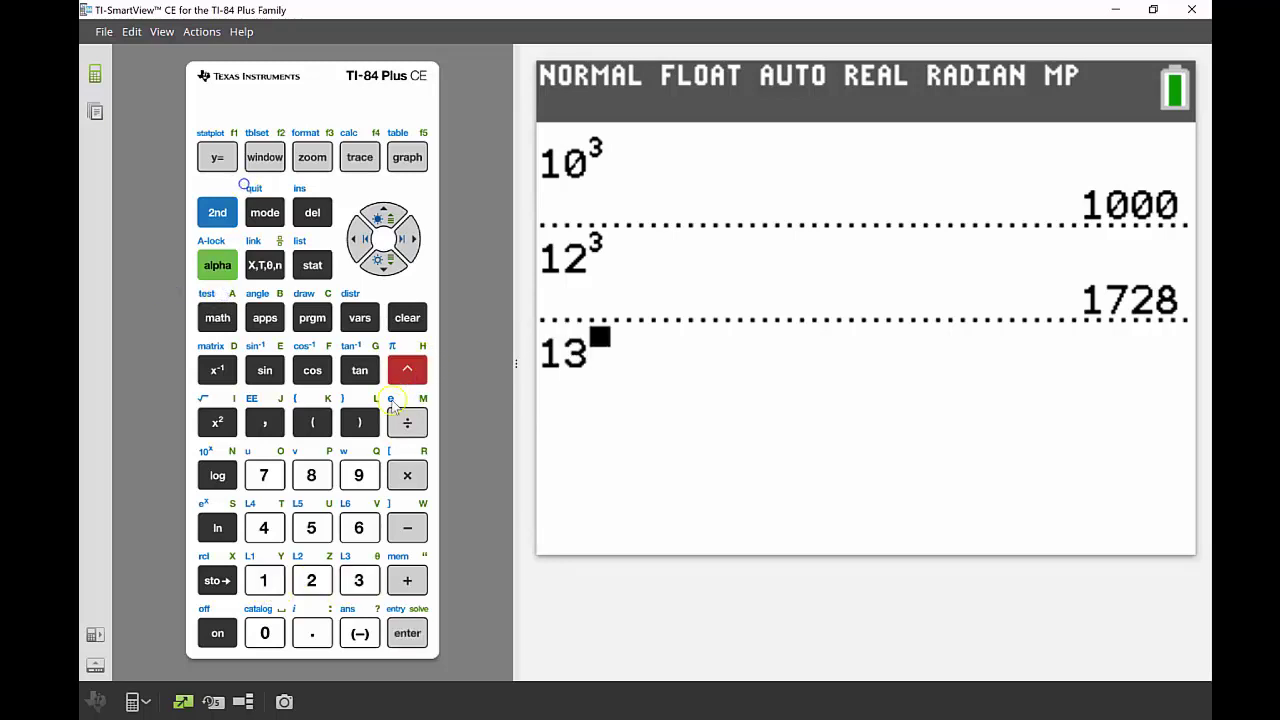
{"action": "left_click", "coordinate": [358, 588]}
{"action": "left_click", "coordinate": [400, 635]}
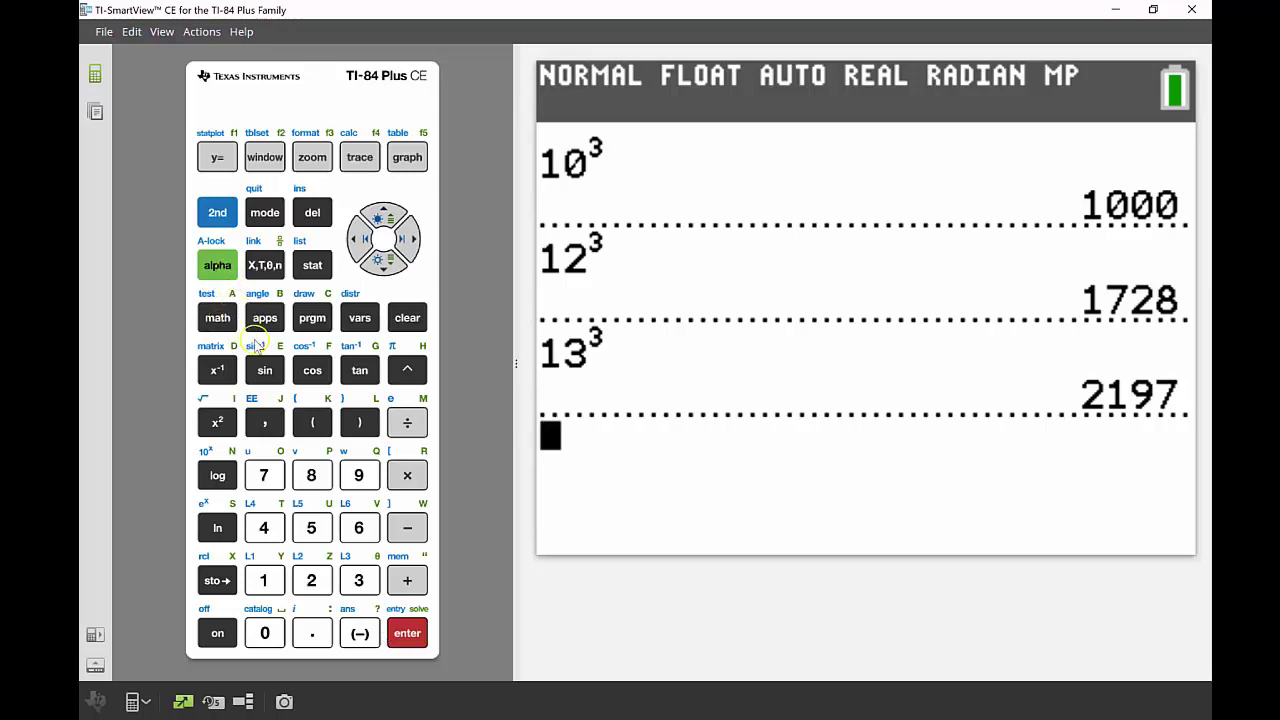
- Evaluate the cube root of 2000 with the MATH x√ template, getting 12.5992105
{"action": "left_click", "coordinate": [218, 318]}
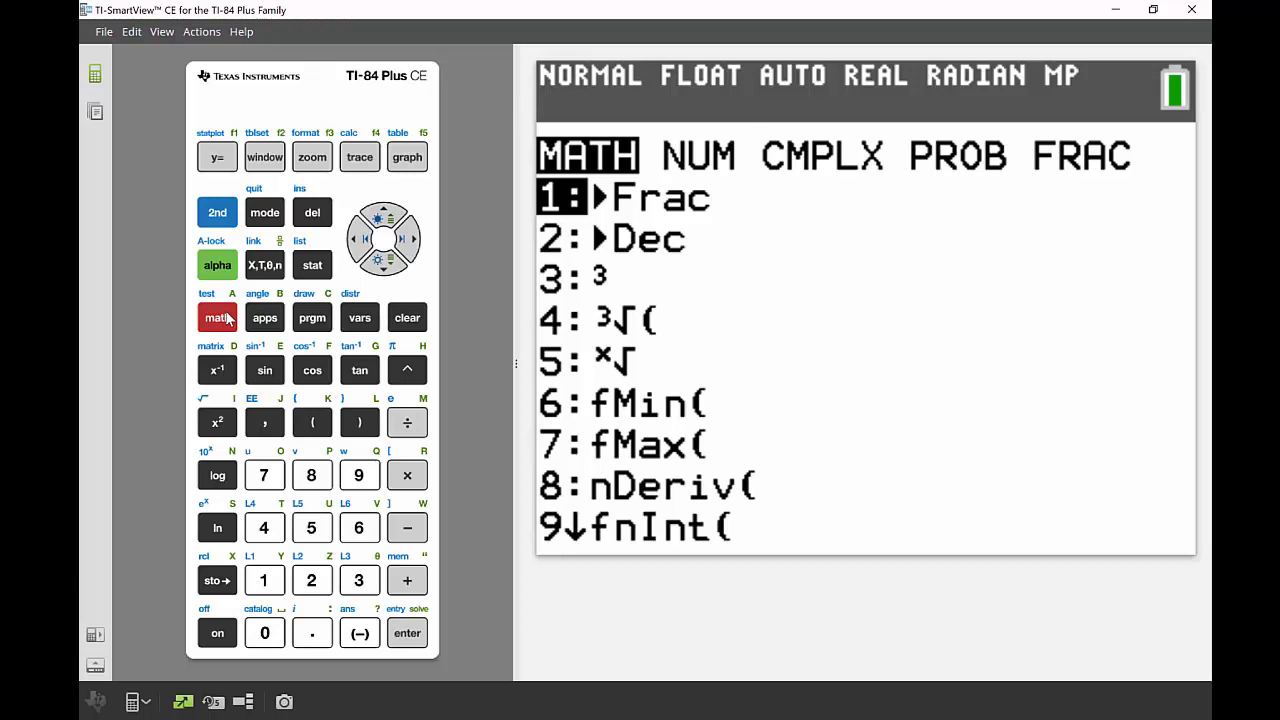
{"action": "left_click", "coordinate": [380, 260]}
{"action": "left_click", "coordinate": [380, 260]}
{"action": "left_click", "coordinate": [380, 260]}
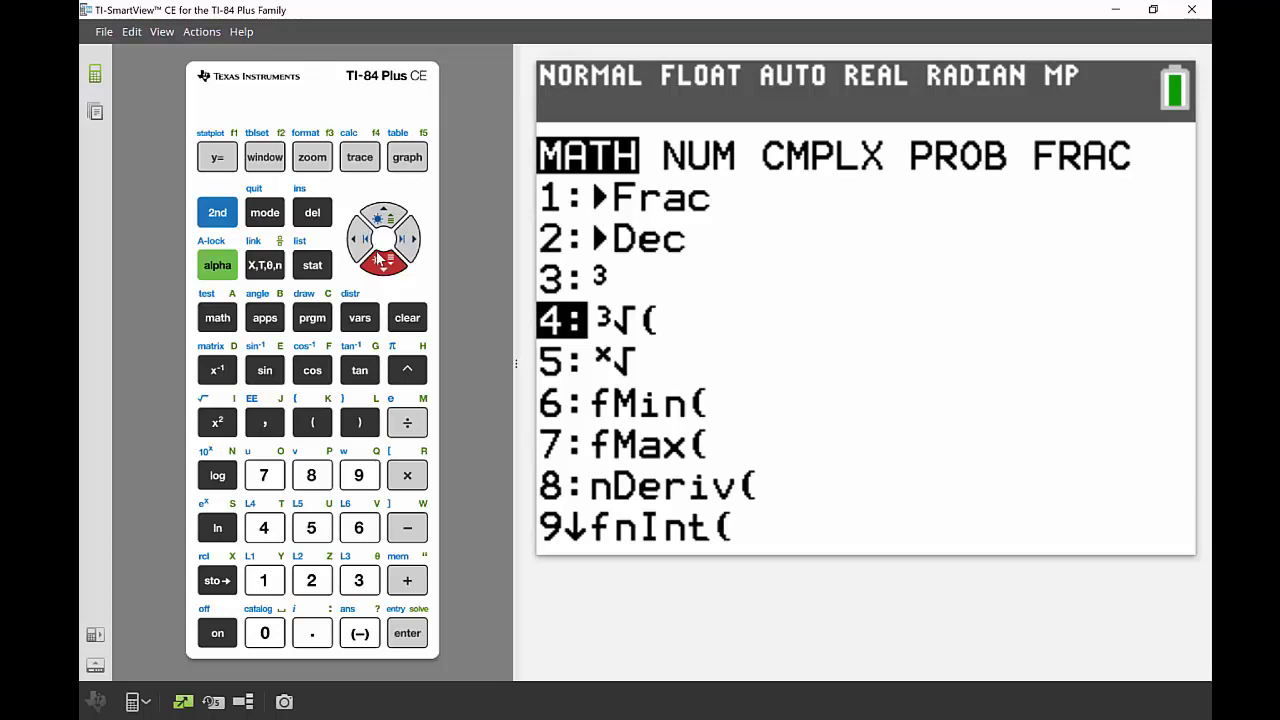
{"action": "left_click", "coordinate": [381, 262]}
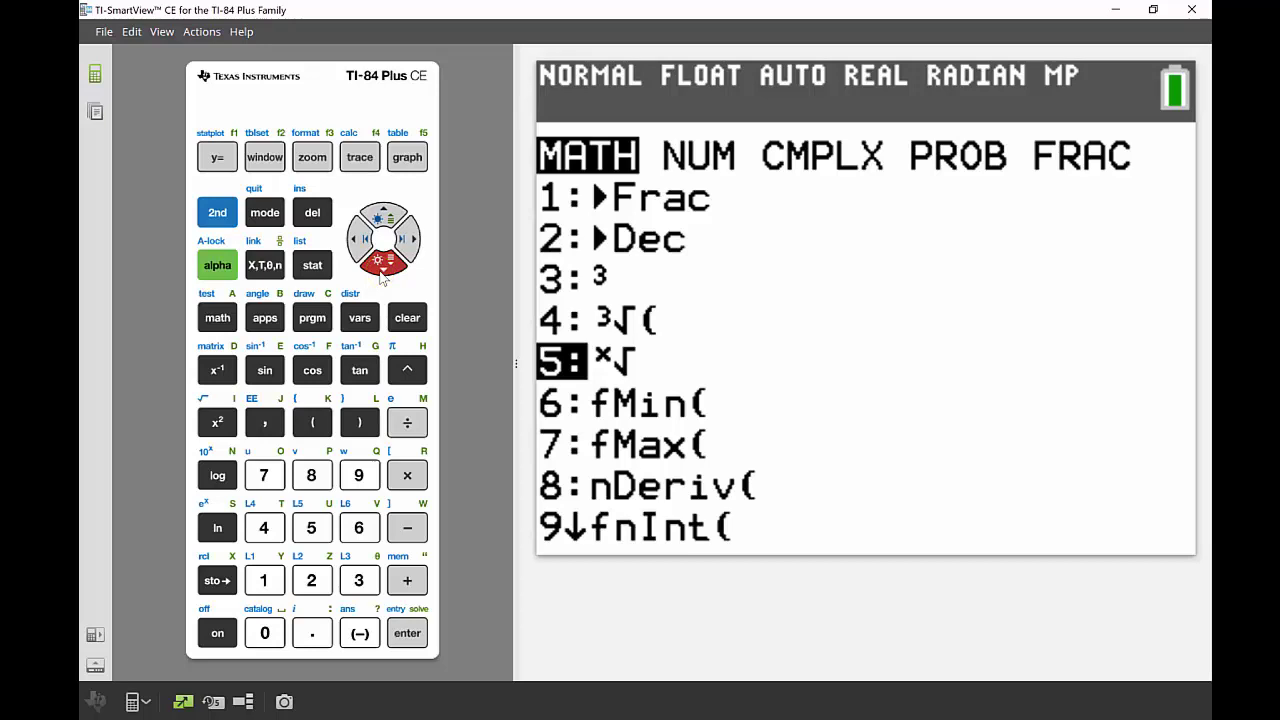
{"action": "left_click", "coordinate": [410, 630]}
{"action": "left_click", "coordinate": [410, 632]}
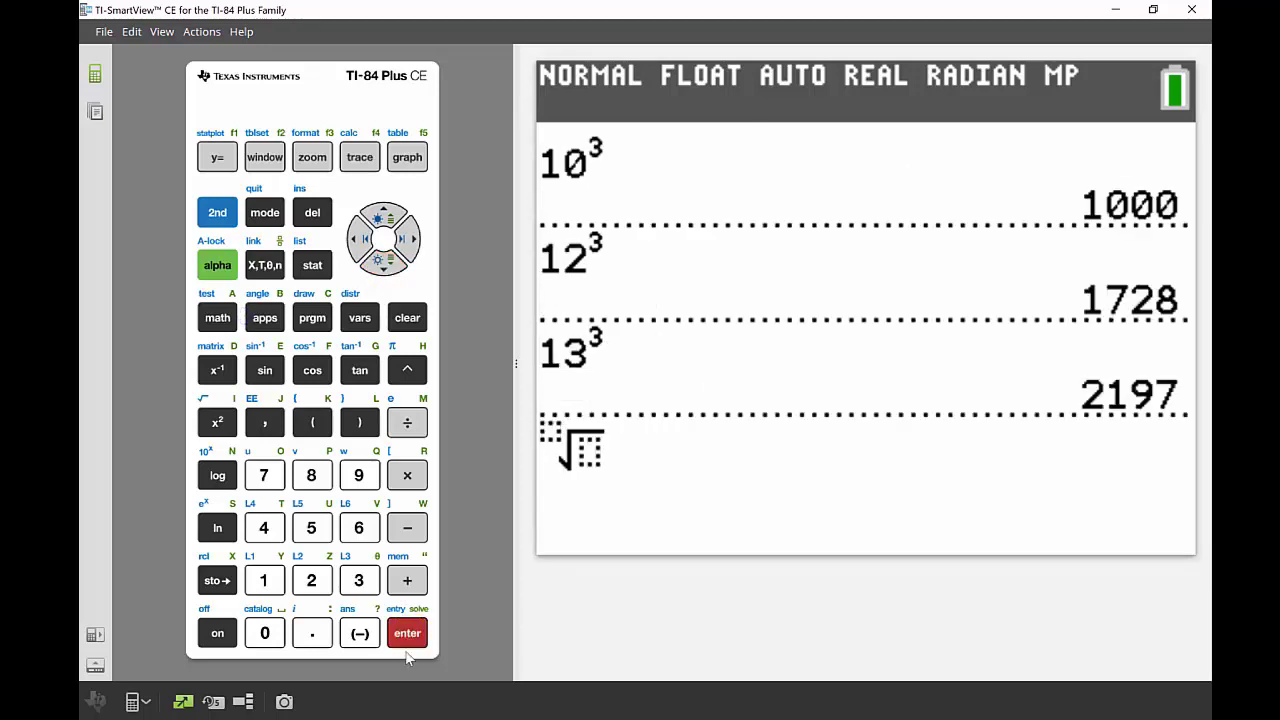
{"action": "left_click", "coordinate": [359, 580]}
{"action": "left_click", "coordinate": [406, 242]}
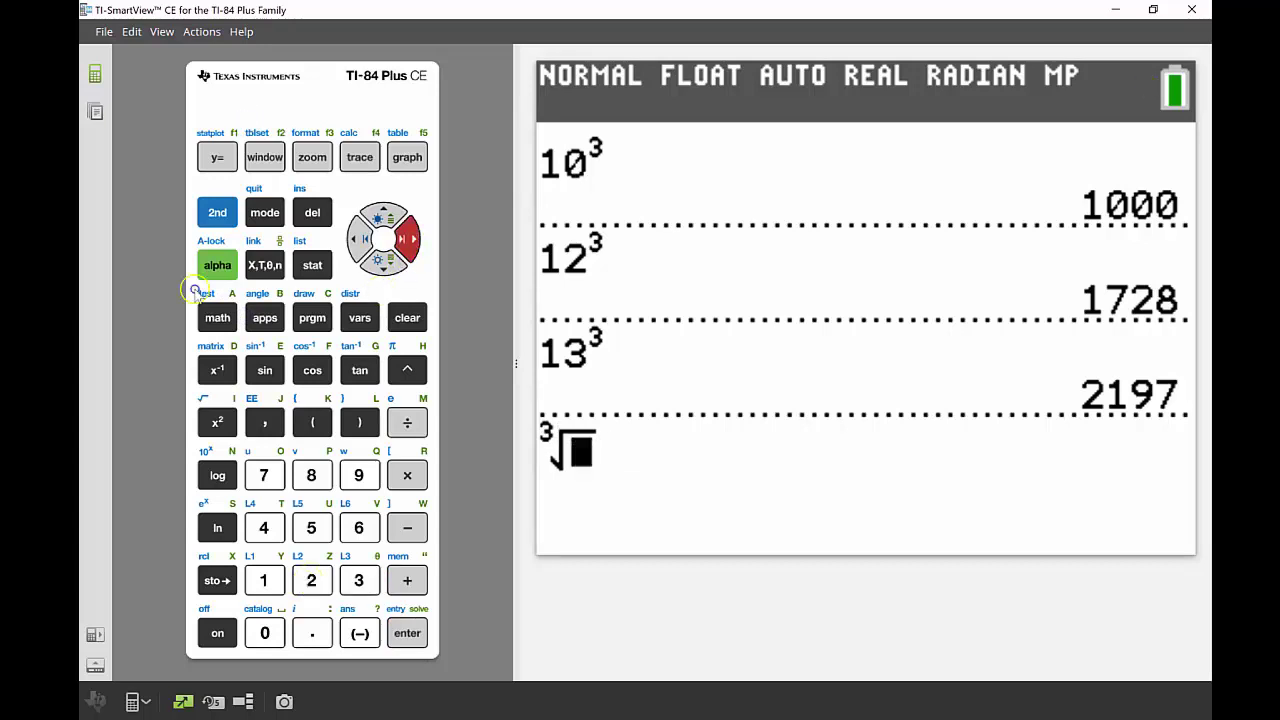
{"action": "type", "text": "2000"}
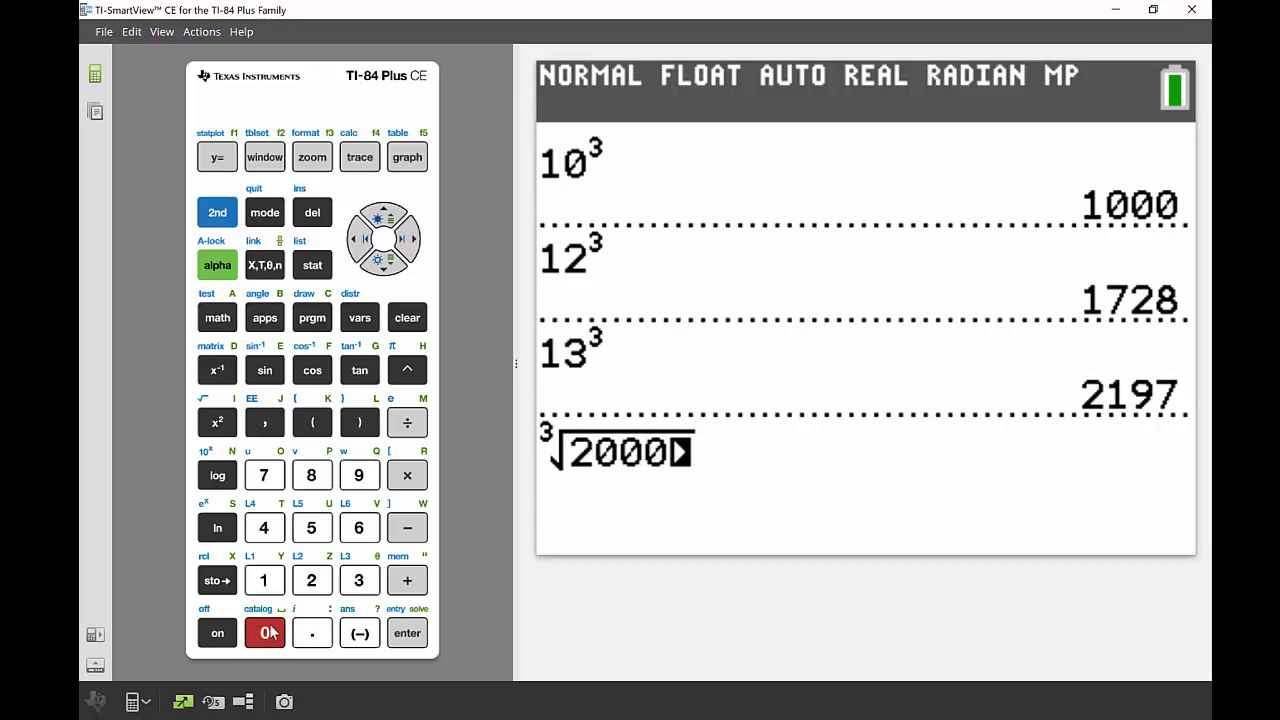
{"action": "left_click", "coordinate": [411, 639]}
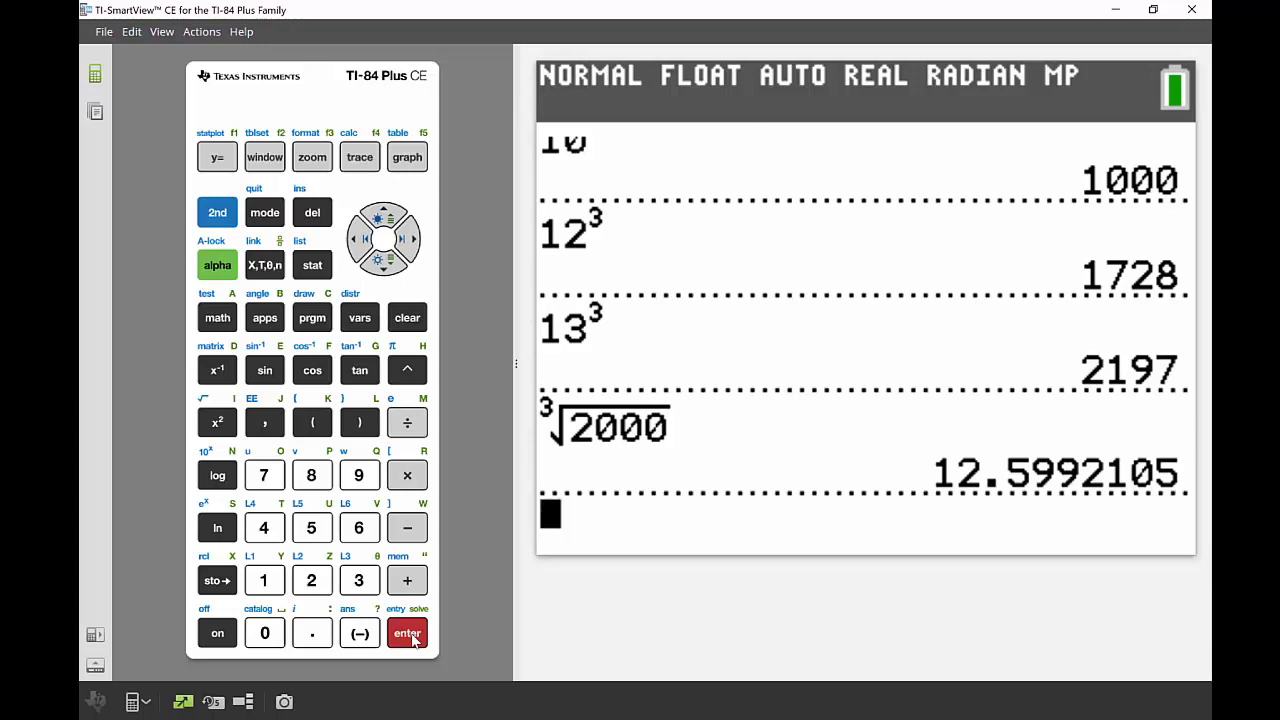
{"action": "left_click", "coordinate": [214, 320]}
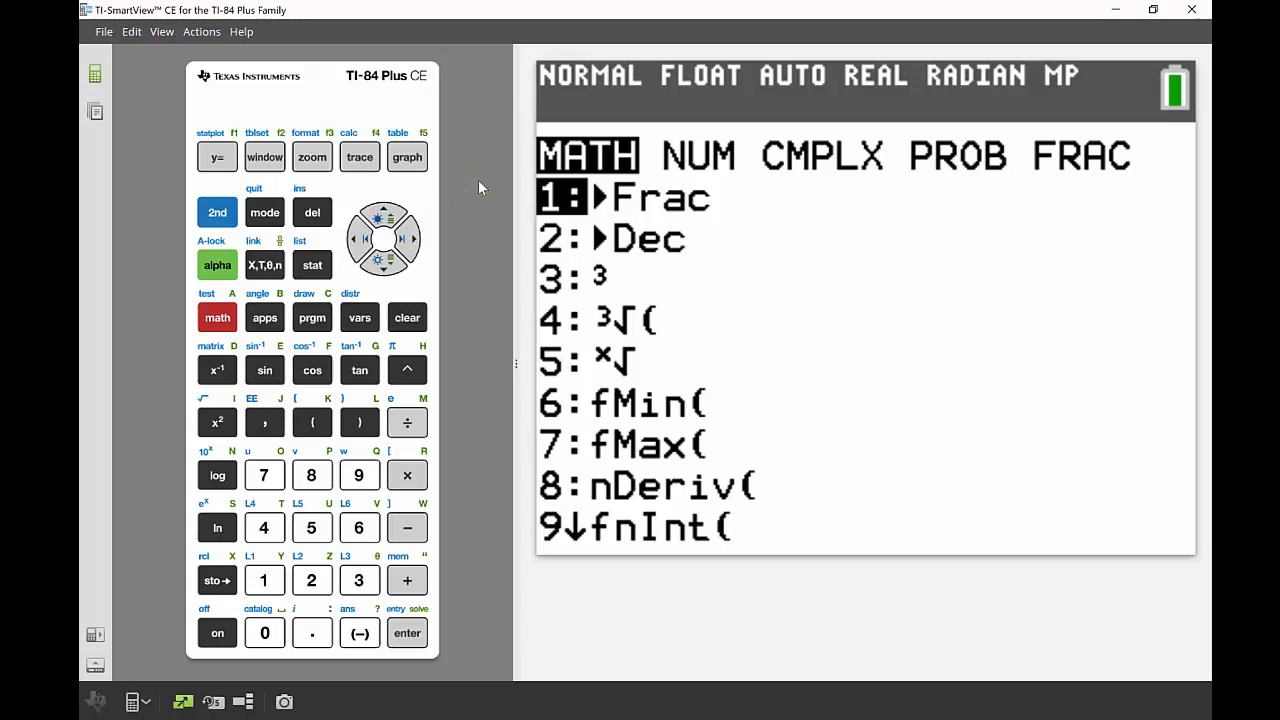
- Evaluate round(Ans,1) from the MATH NUM menu, giving 12.6
{"action": "left_click", "coordinate": [408, 238]}
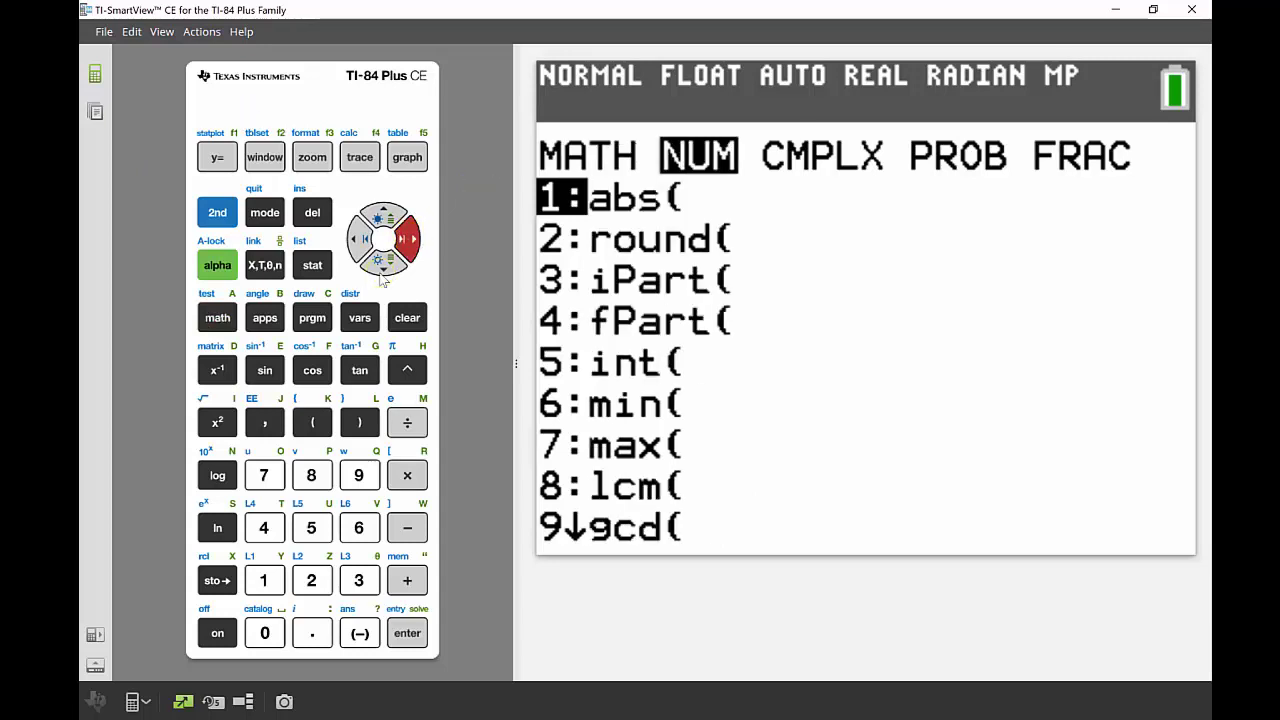
{"action": "left_click", "coordinate": [381, 258]}
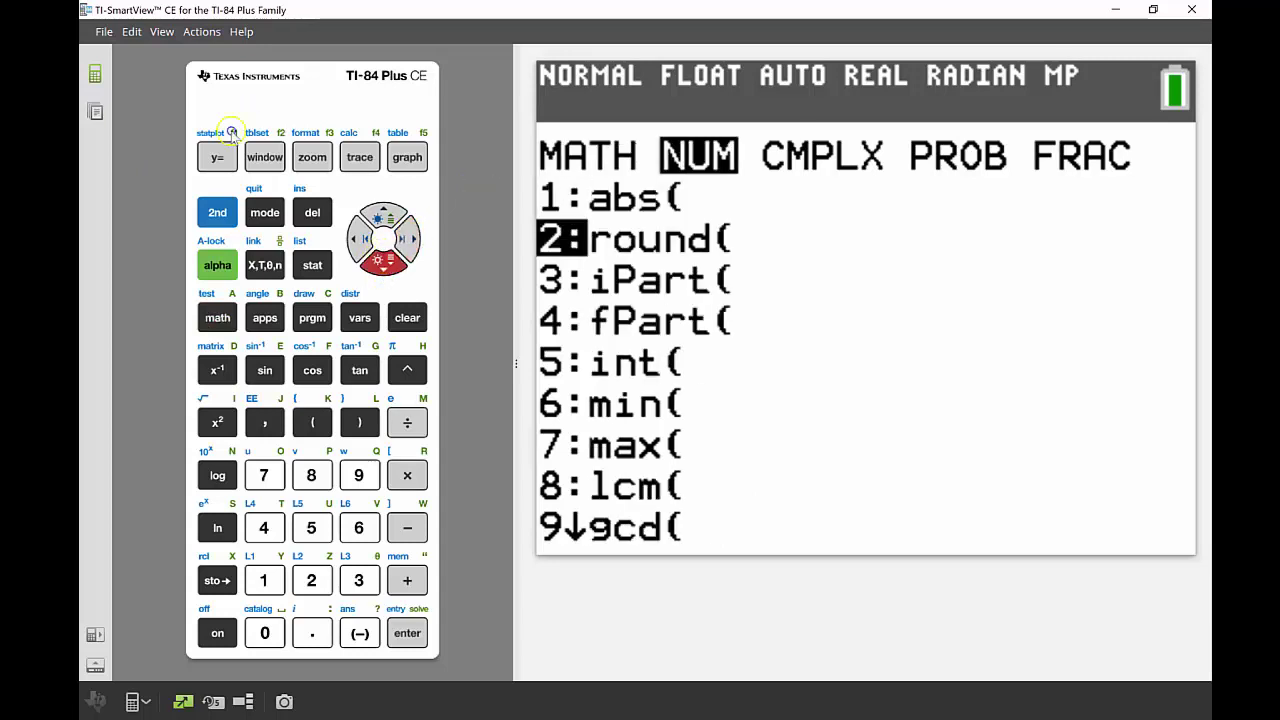
{"action": "left_click", "coordinate": [402, 628]}
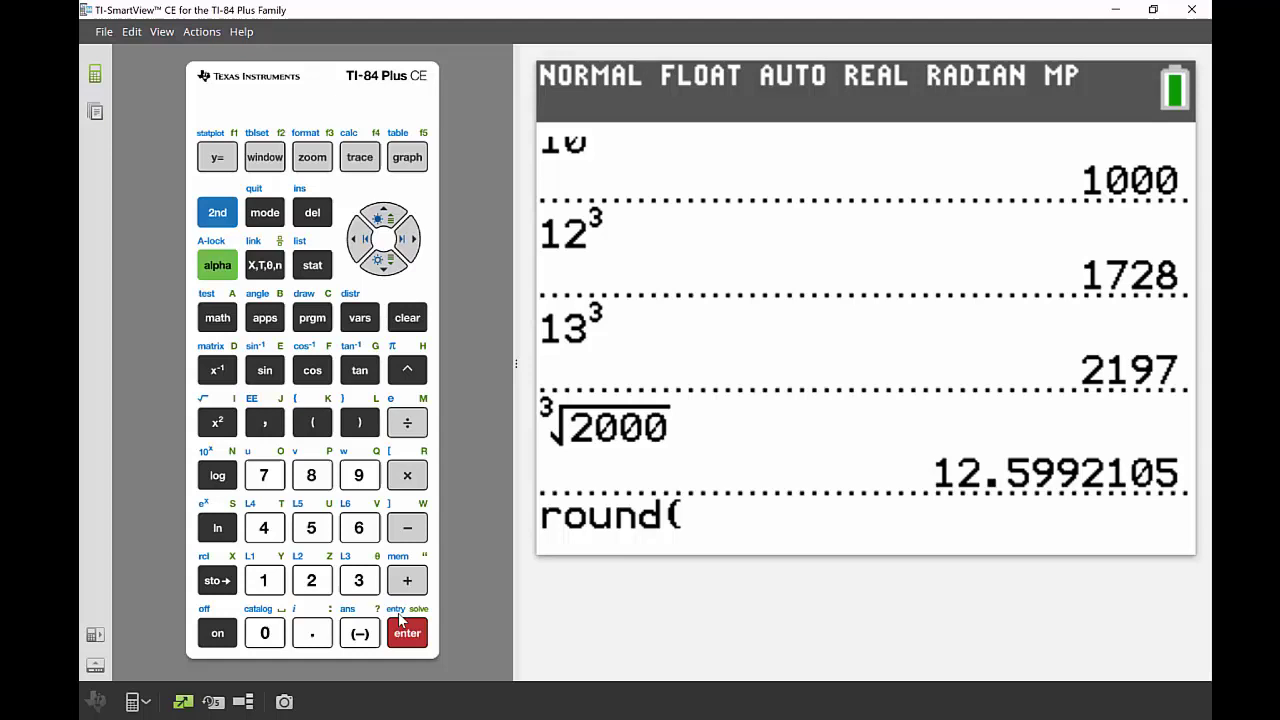
{"action": "left_click", "coordinate": [217, 212]}
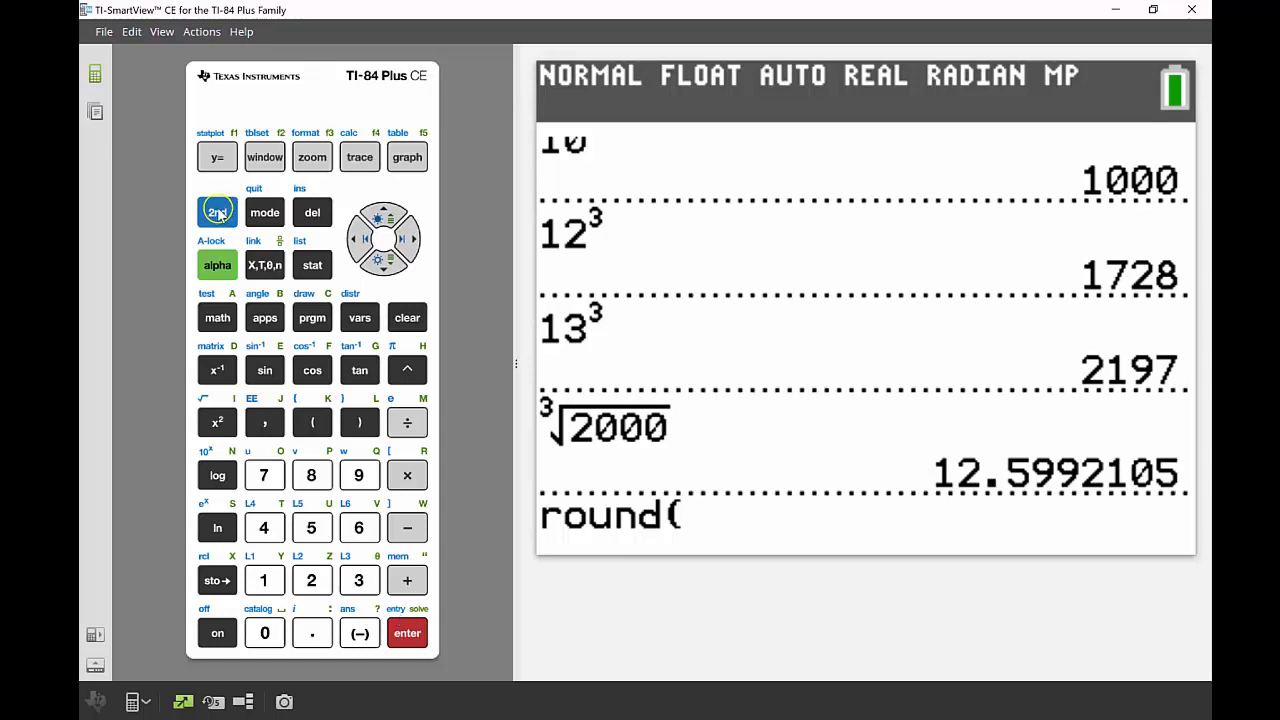
{"action": "left_click", "coordinate": [359, 616]}
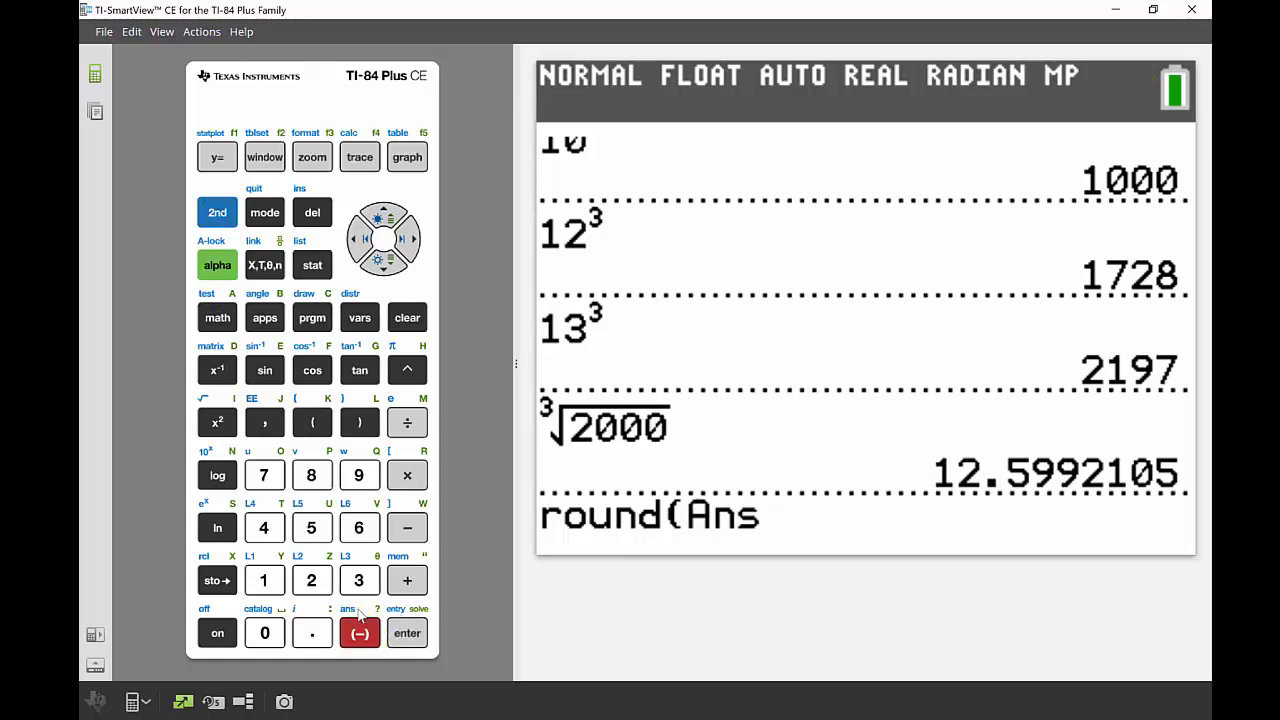
{"action": "left_click", "coordinate": [258, 428]}
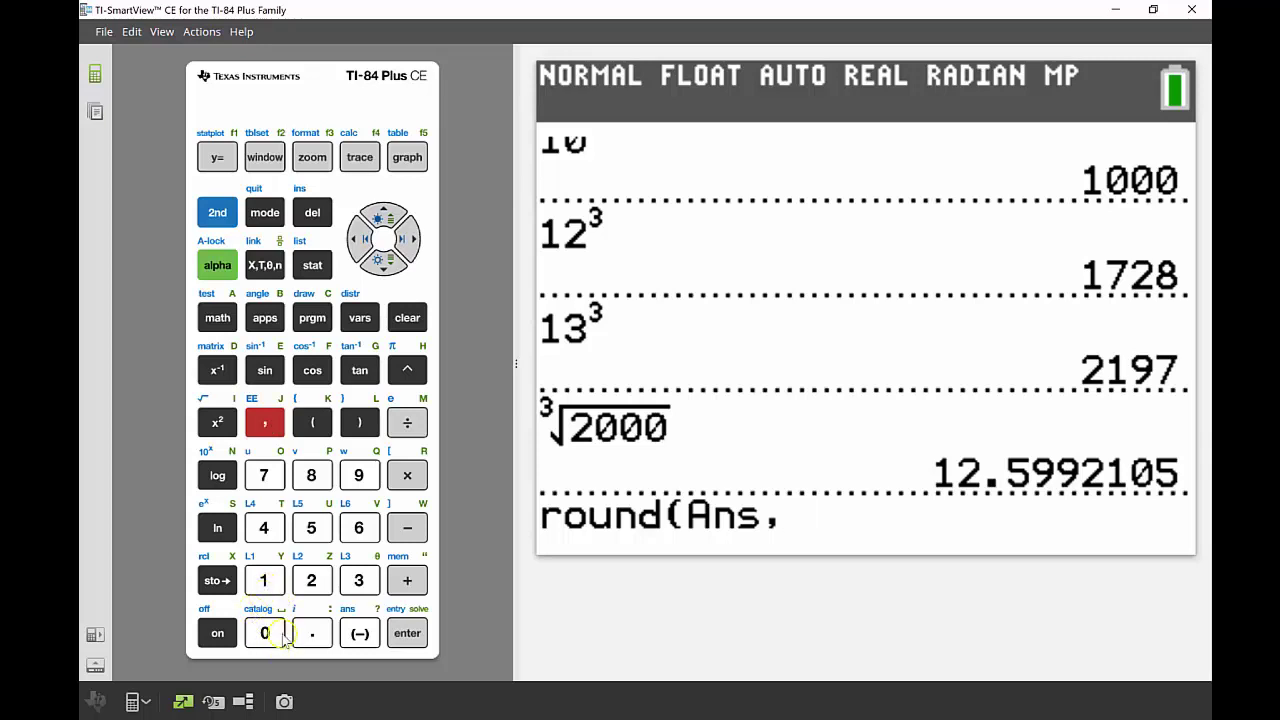
{"action": "left_click", "coordinate": [264, 582]}
{"action": "left_click", "coordinate": [359, 422]}
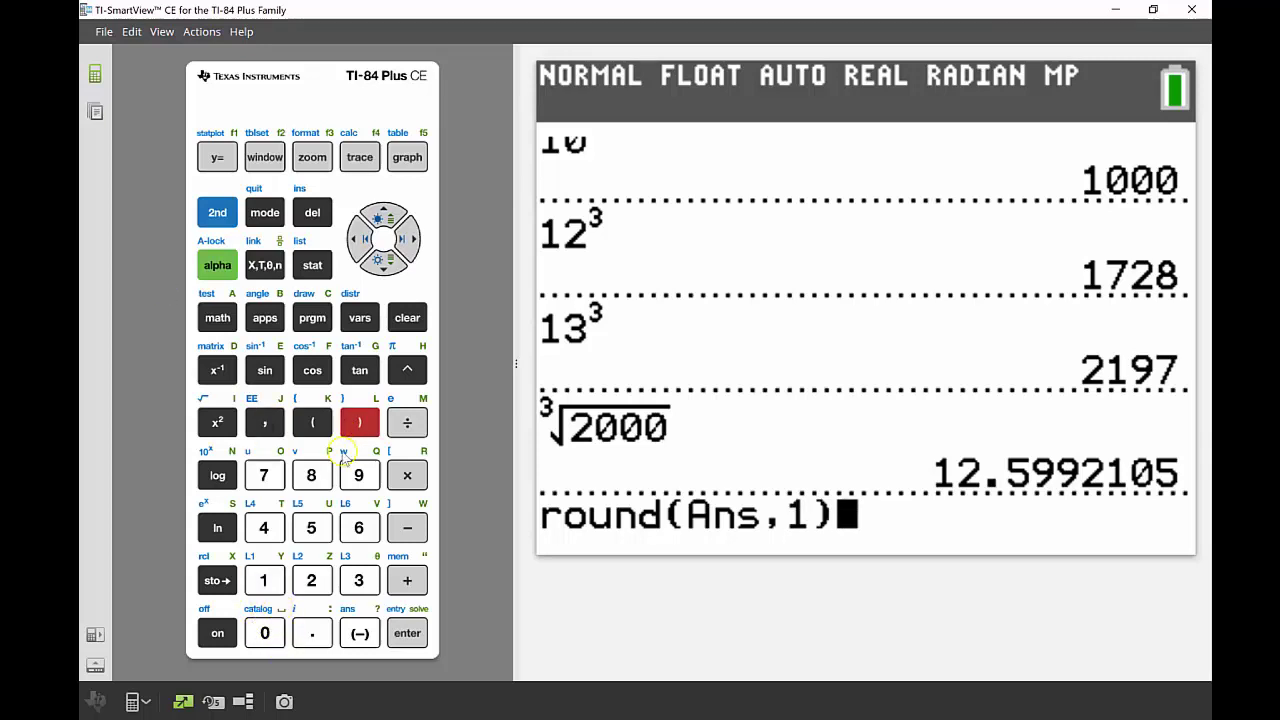
{"action": "left_click", "coordinate": [410, 636]}
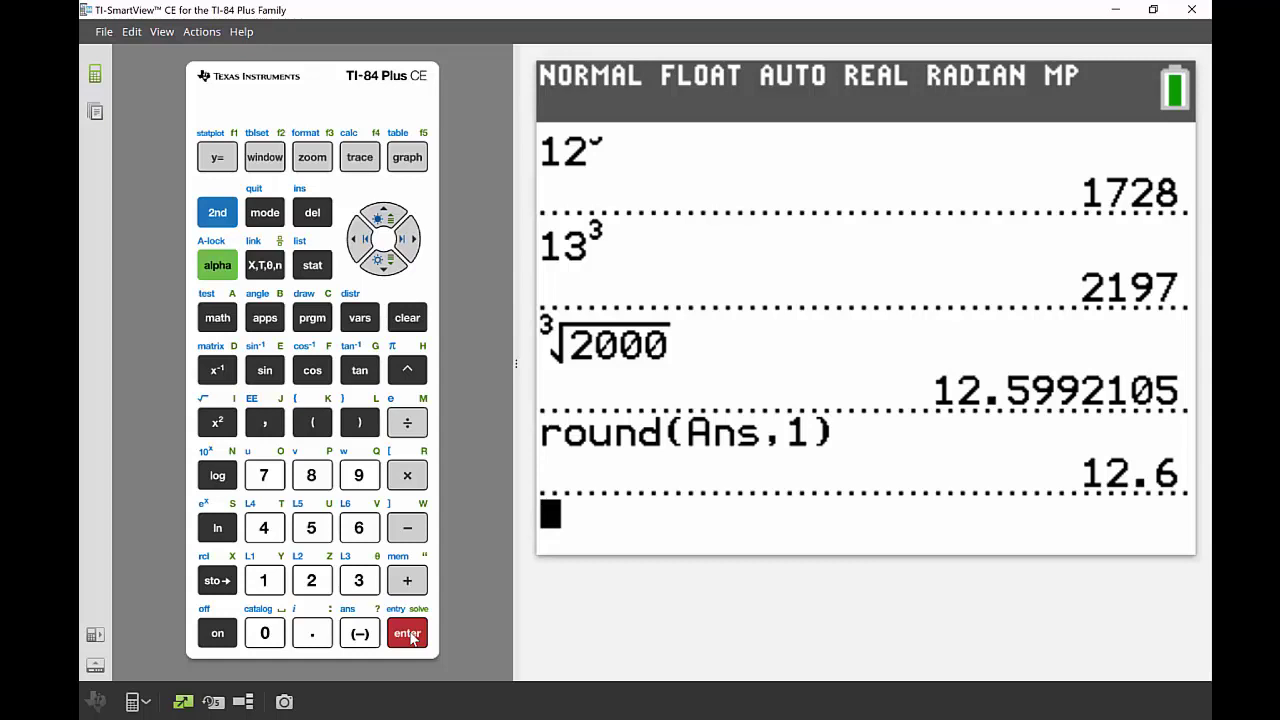
- Insert round( and recall 12.5992105 from the calculation history into it
{"action": "left_click", "coordinate": [218, 318]}
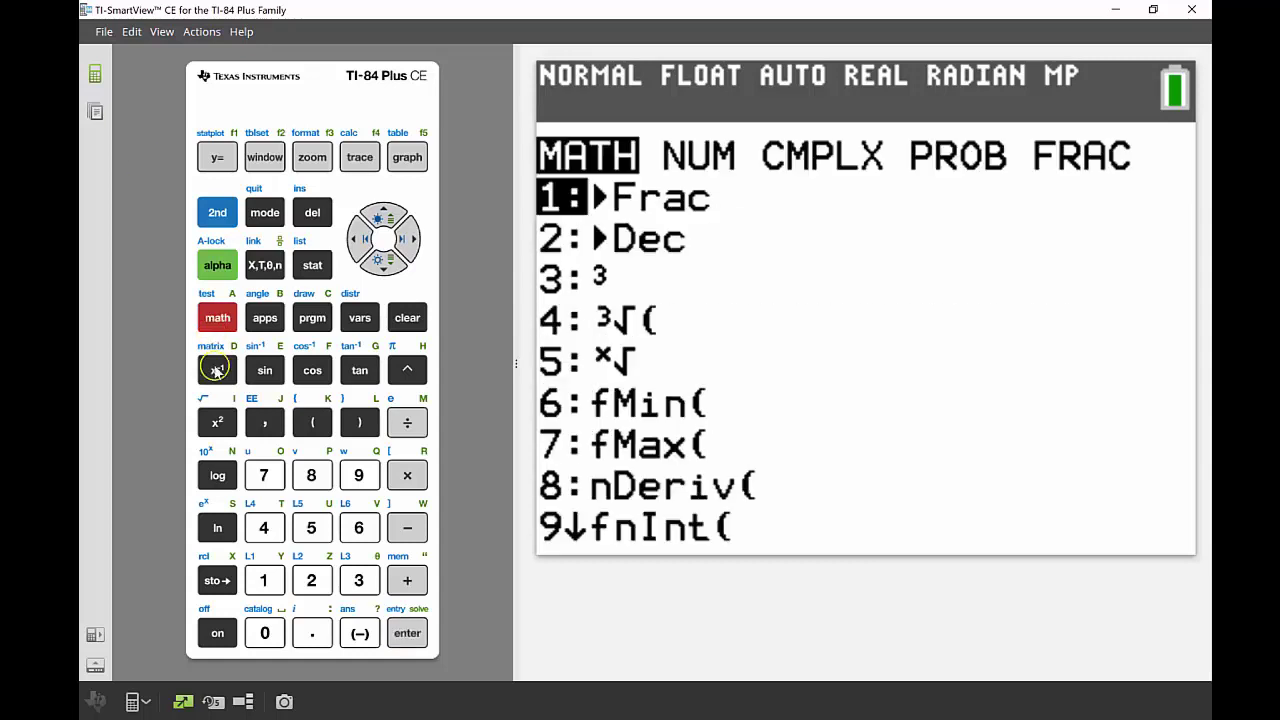
{"action": "left_click", "coordinate": [408, 238]}
{"action": "left_click", "coordinate": [384, 258]}
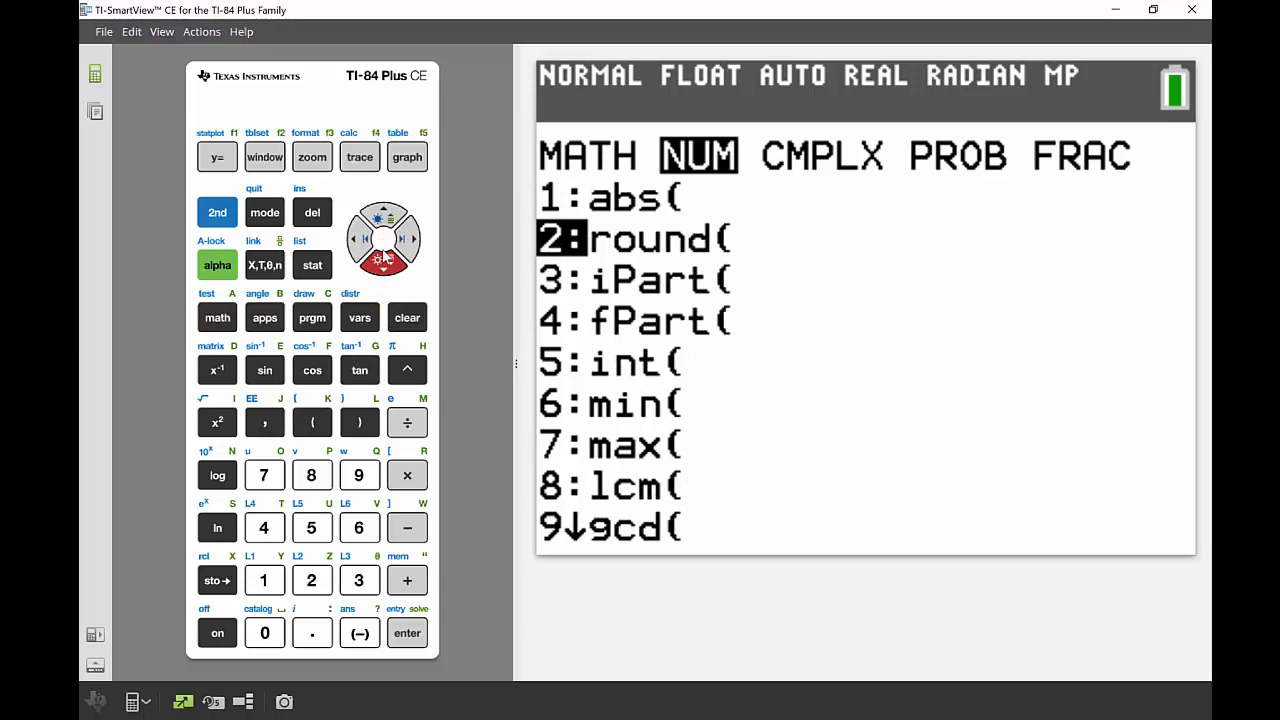
{"action": "left_click", "coordinate": [408, 634]}
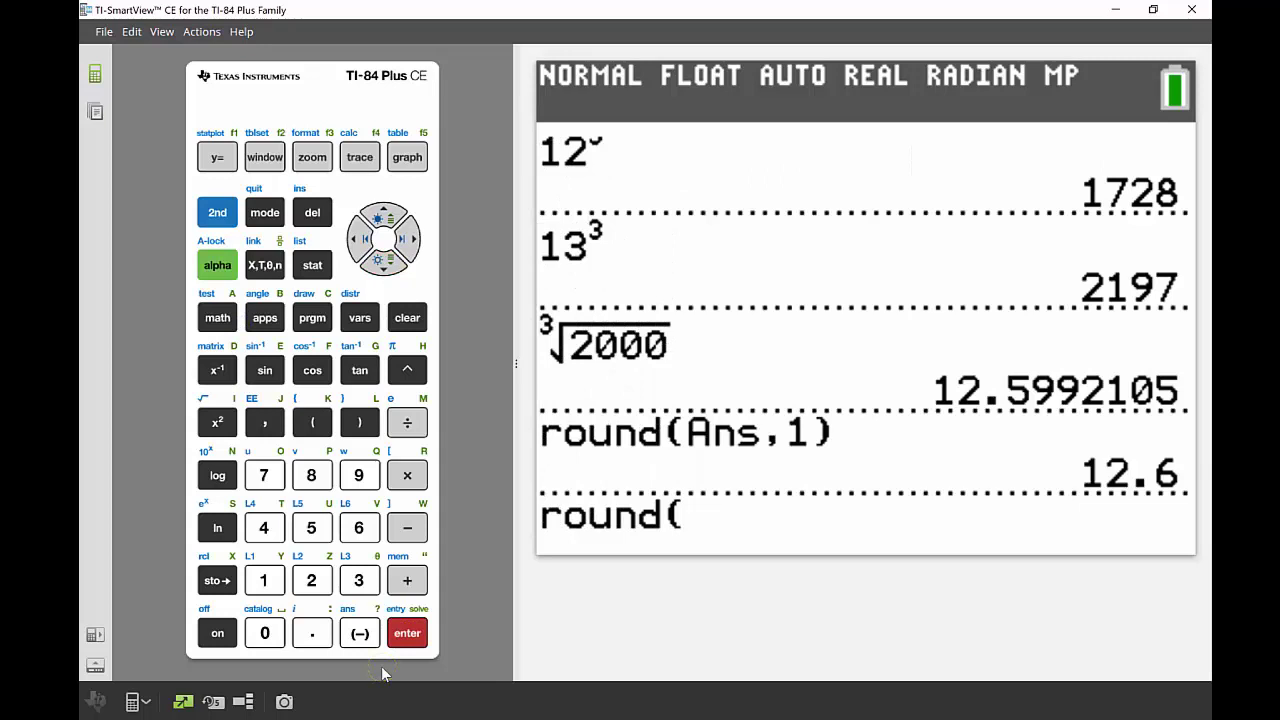
{"action": "left_click", "coordinate": [385, 217]}
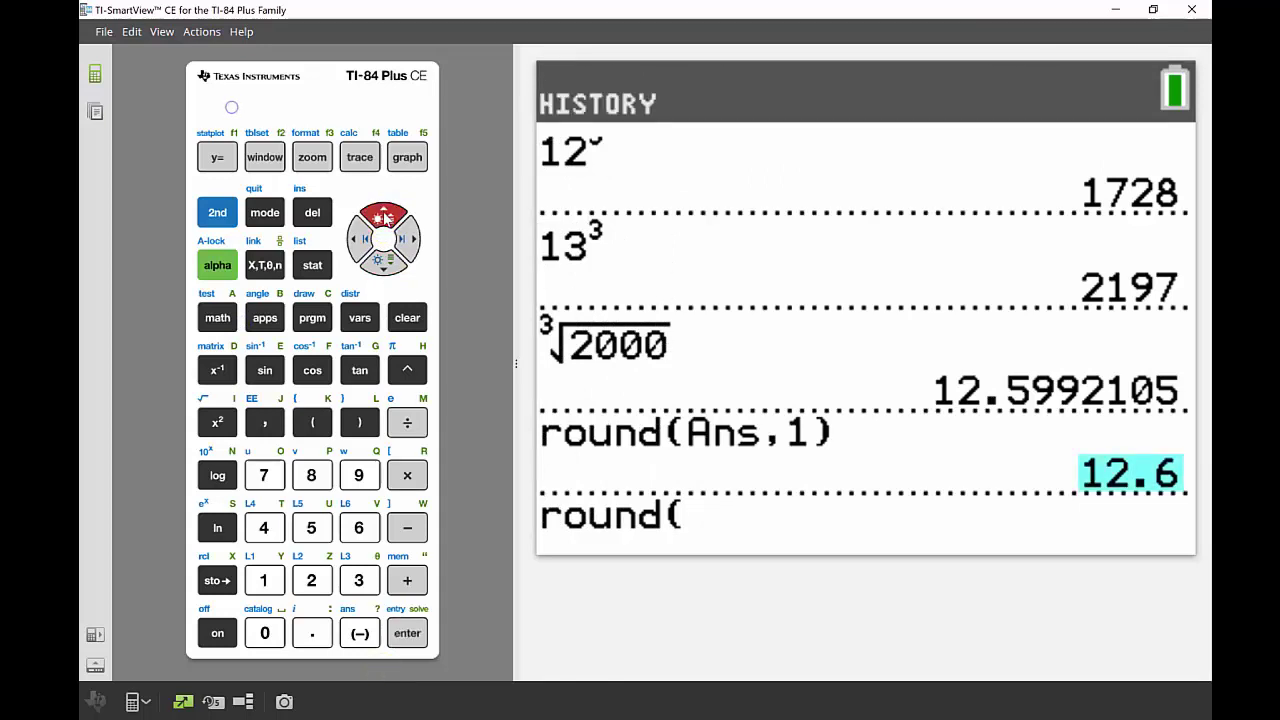
{"action": "left_click", "coordinate": [386, 217]}
{"action": "left_click", "coordinate": [386, 217]}
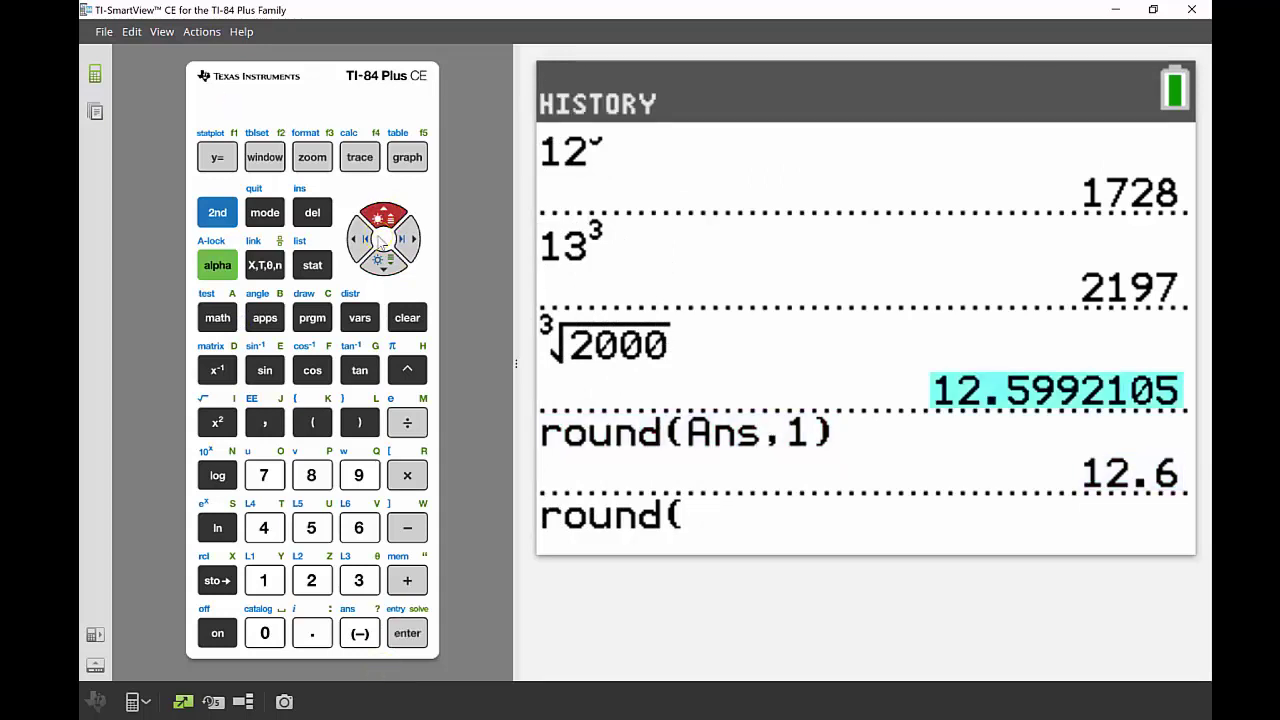
{"action": "left_click", "coordinate": [407, 633]}
- Complete round(12.5992105,0) and evaluate it to 13
{"action": "type", "text": ","}
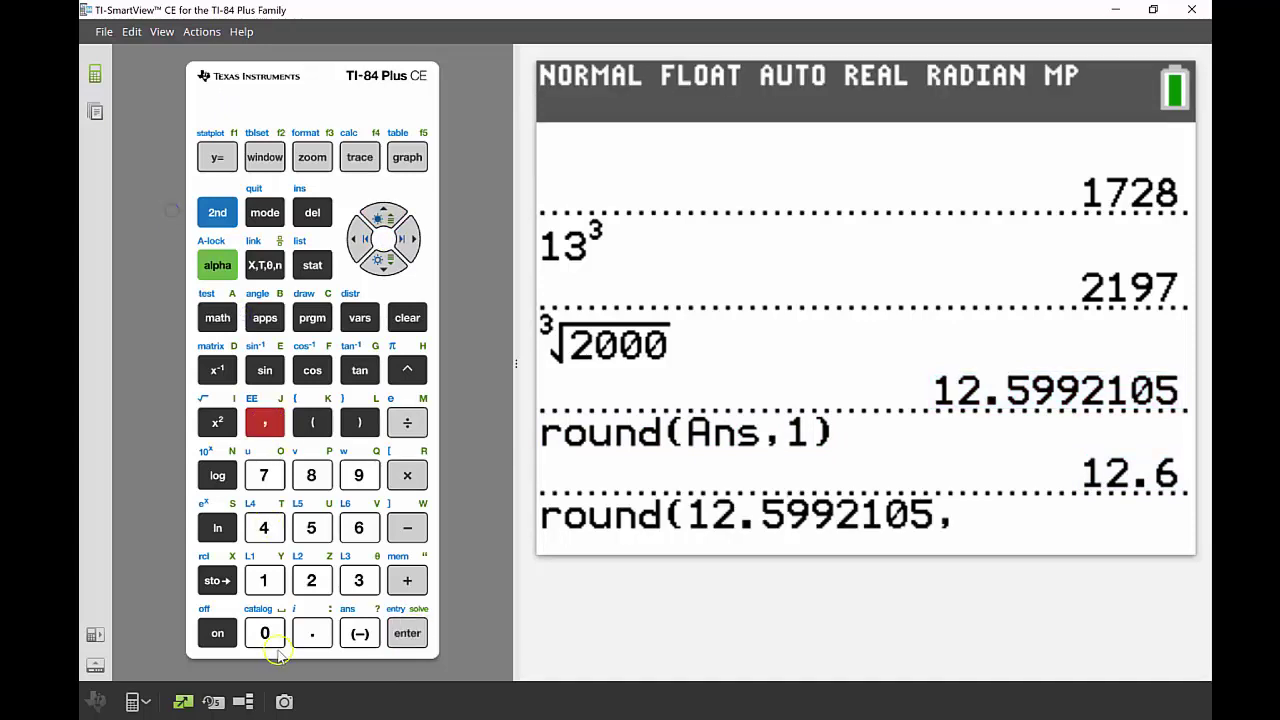
{"action": "left_click", "coordinate": [266, 633]}
{"action": "left_click", "coordinate": [360, 422]}
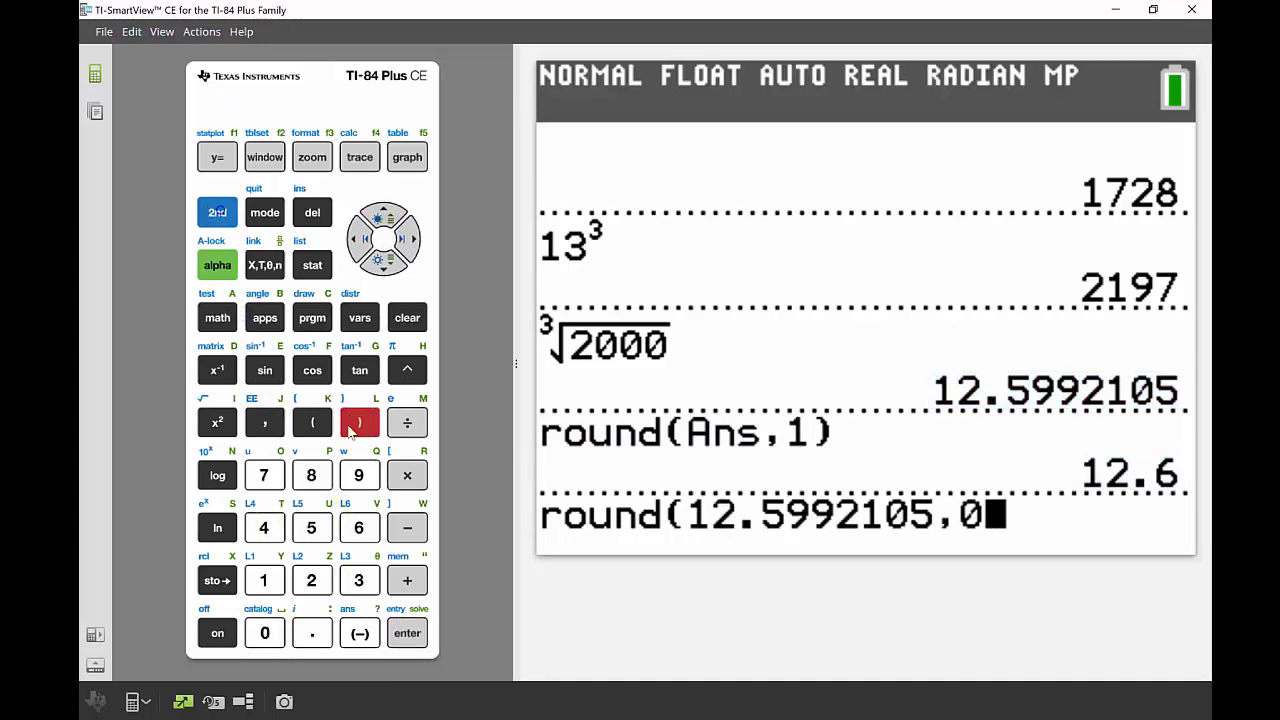
{"action": "left_click", "coordinate": [407, 633]}
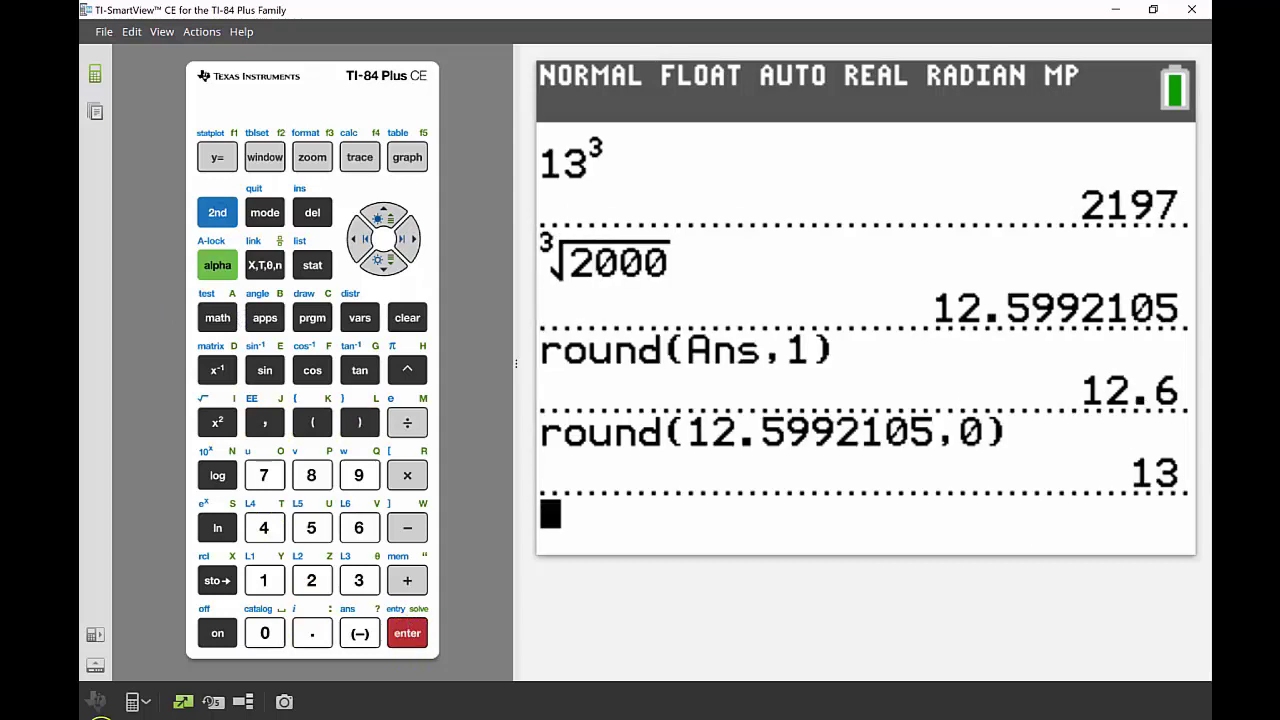
{"action": "left_click", "coordinate": [101, 703]}
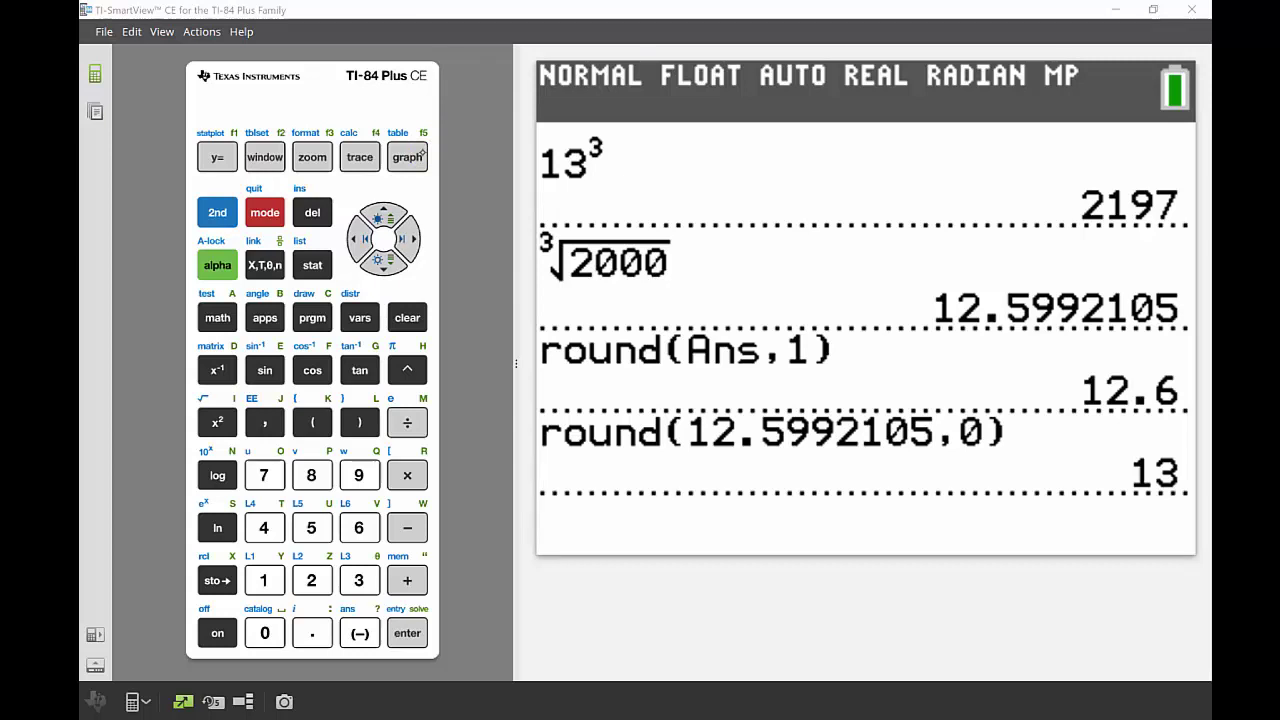
- Insert the x-th root template from the FUNC shortcut menu
{"action": "left_click", "coordinate": [217, 265]}
{"action": "left_click", "coordinate": [250, 157]}
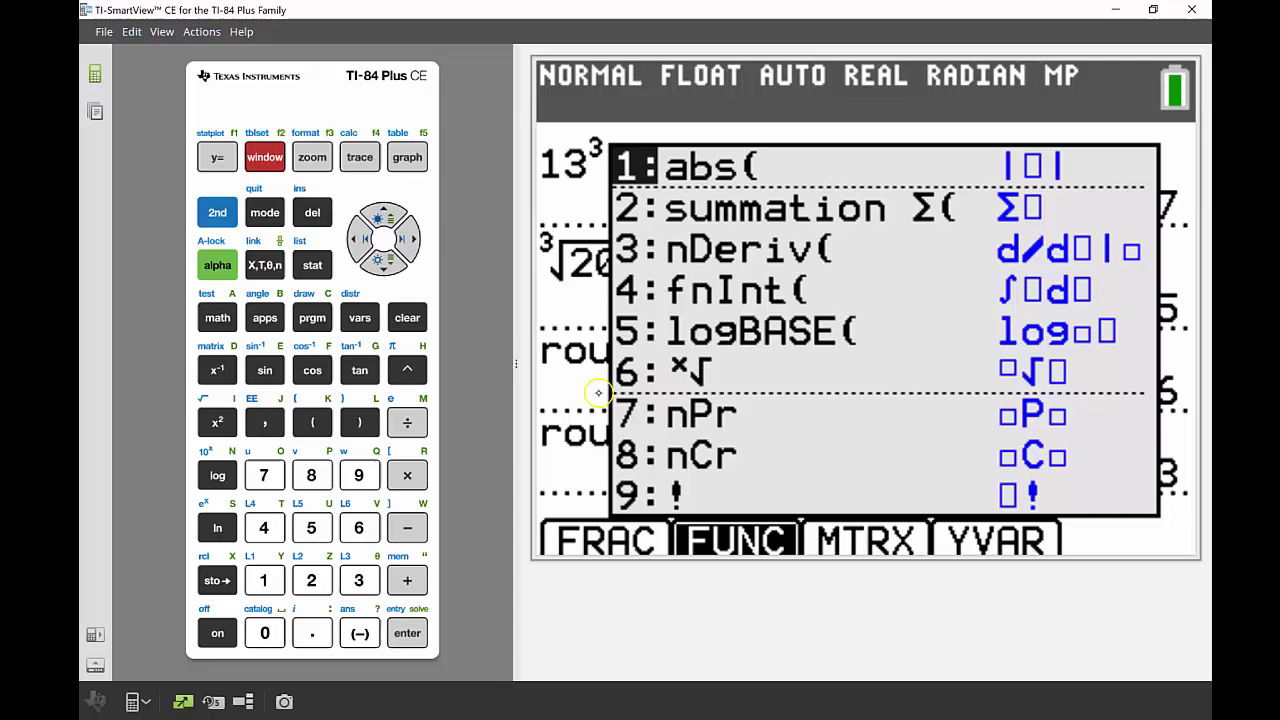
{"action": "left_click", "coordinate": [362, 525]}
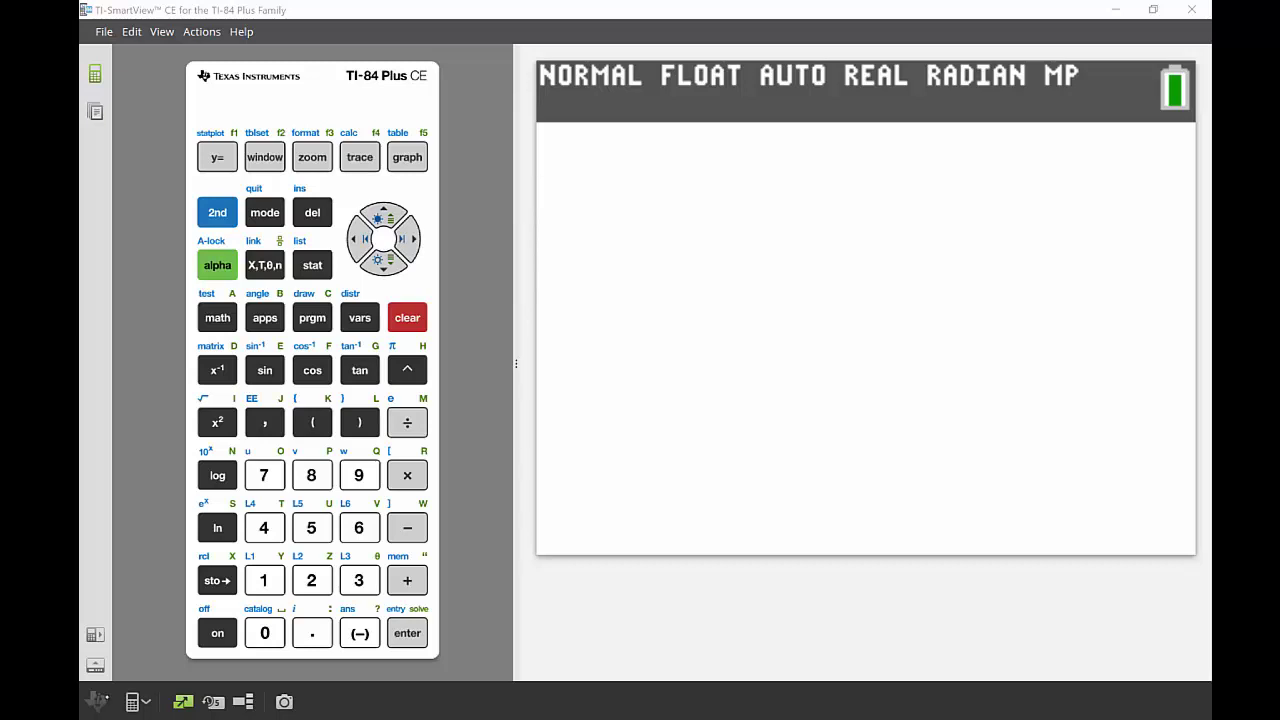
- Enter the fraction 4/3 times π times 40³ and evaluate it to 268082.5731
{"action": "left_click", "coordinate": [217, 265]}
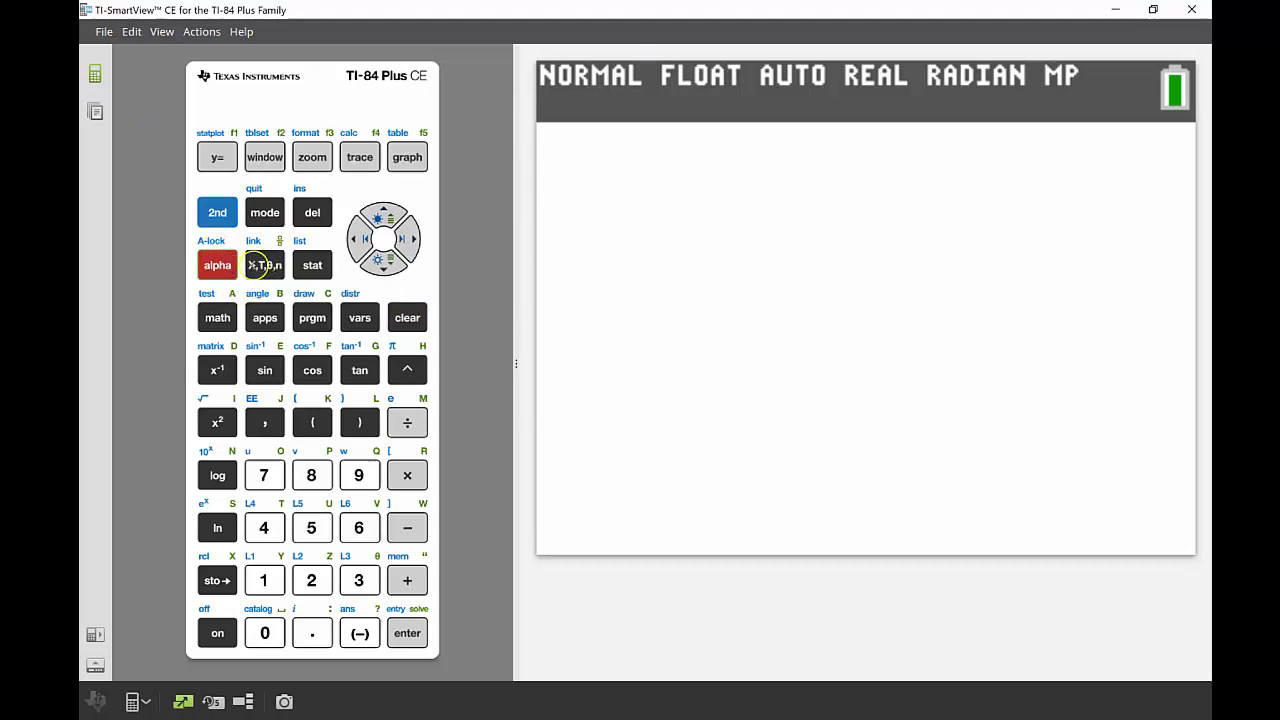
{"action": "left_click", "coordinate": [264, 264]}
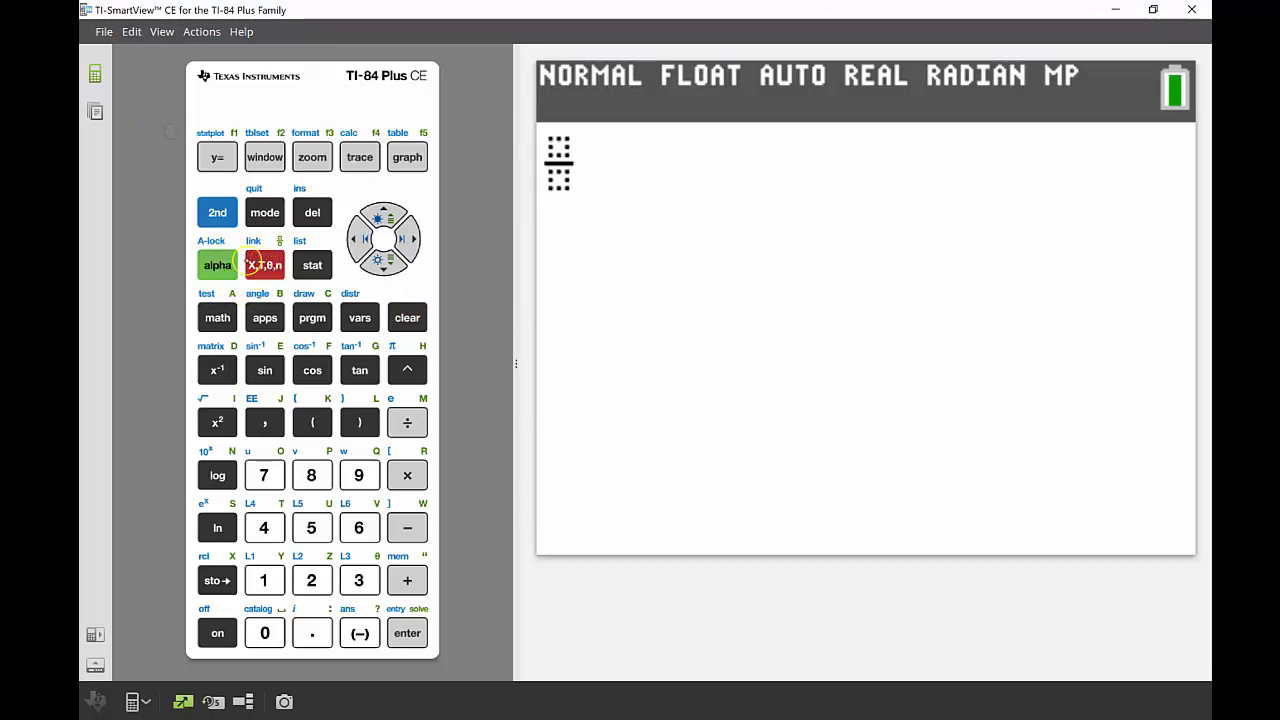
{"action": "left_click", "coordinate": [265, 530]}
{"action": "left_click", "coordinate": [383, 262]}
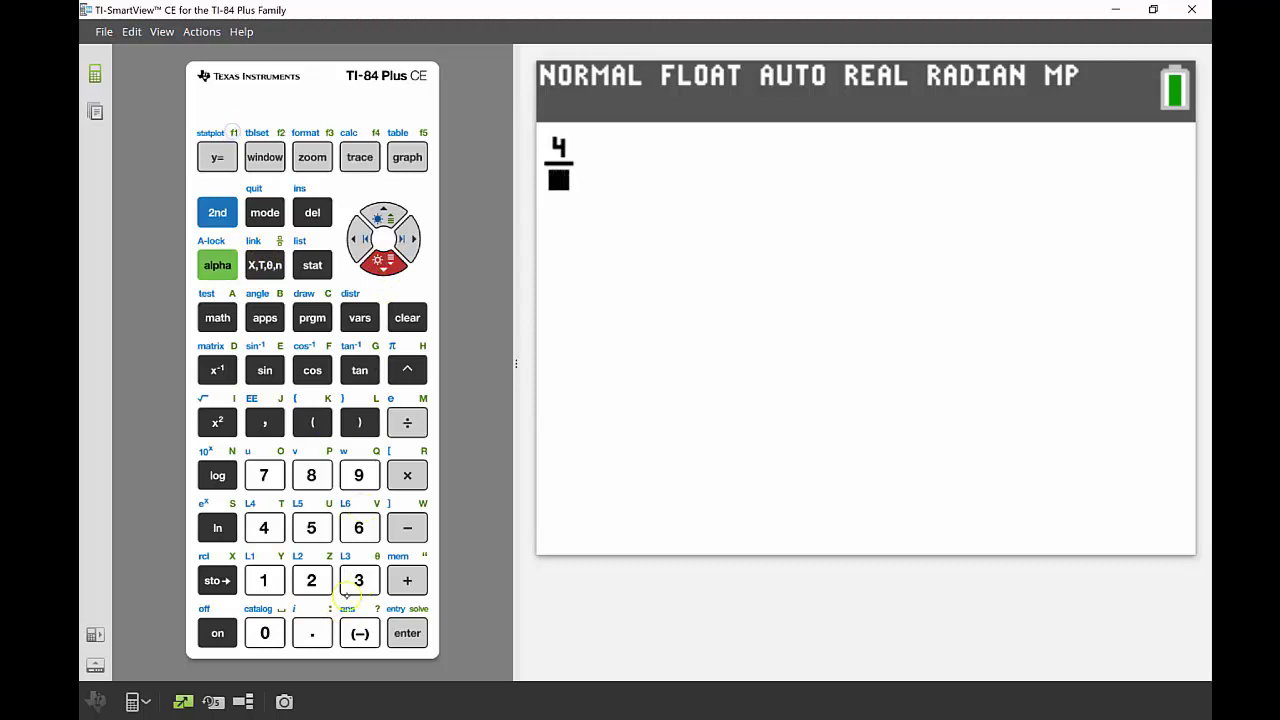
{"action": "left_click", "coordinate": [359, 580]}
{"action": "left_click", "coordinate": [411, 238]}
{"action": "left_click", "coordinate": [407, 475]}
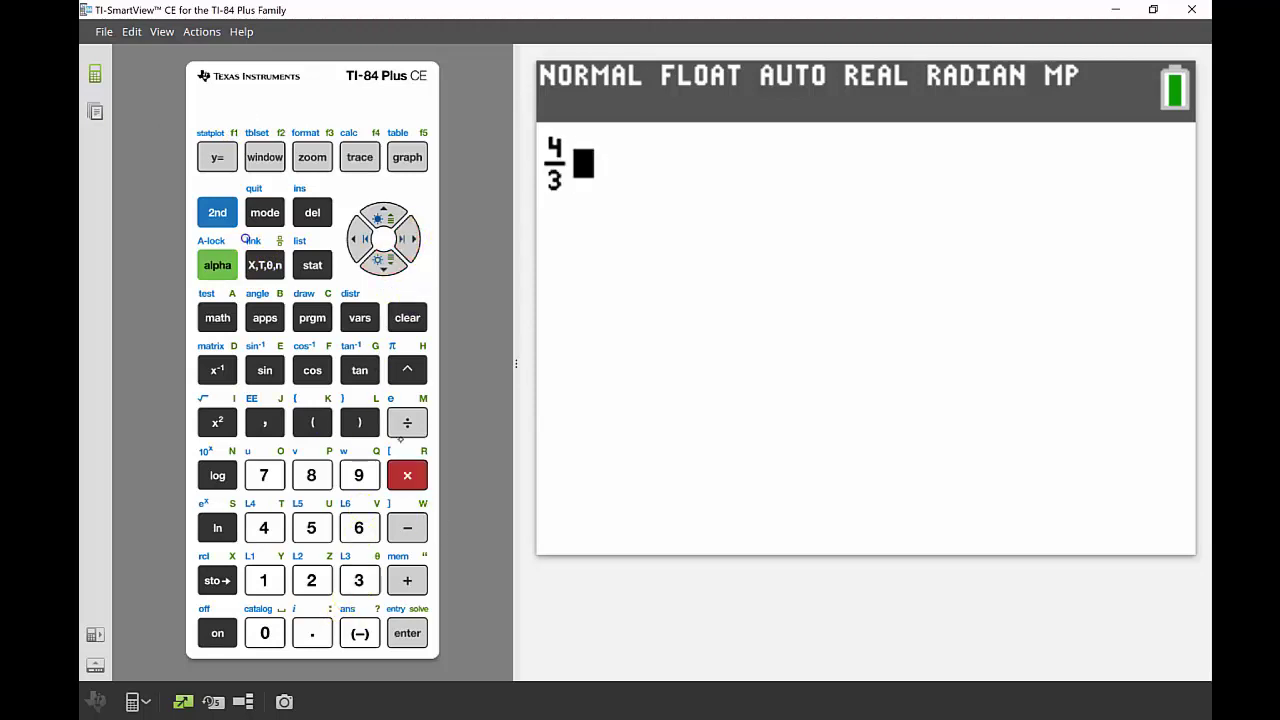
{"action": "left_click", "coordinate": [217, 212]}
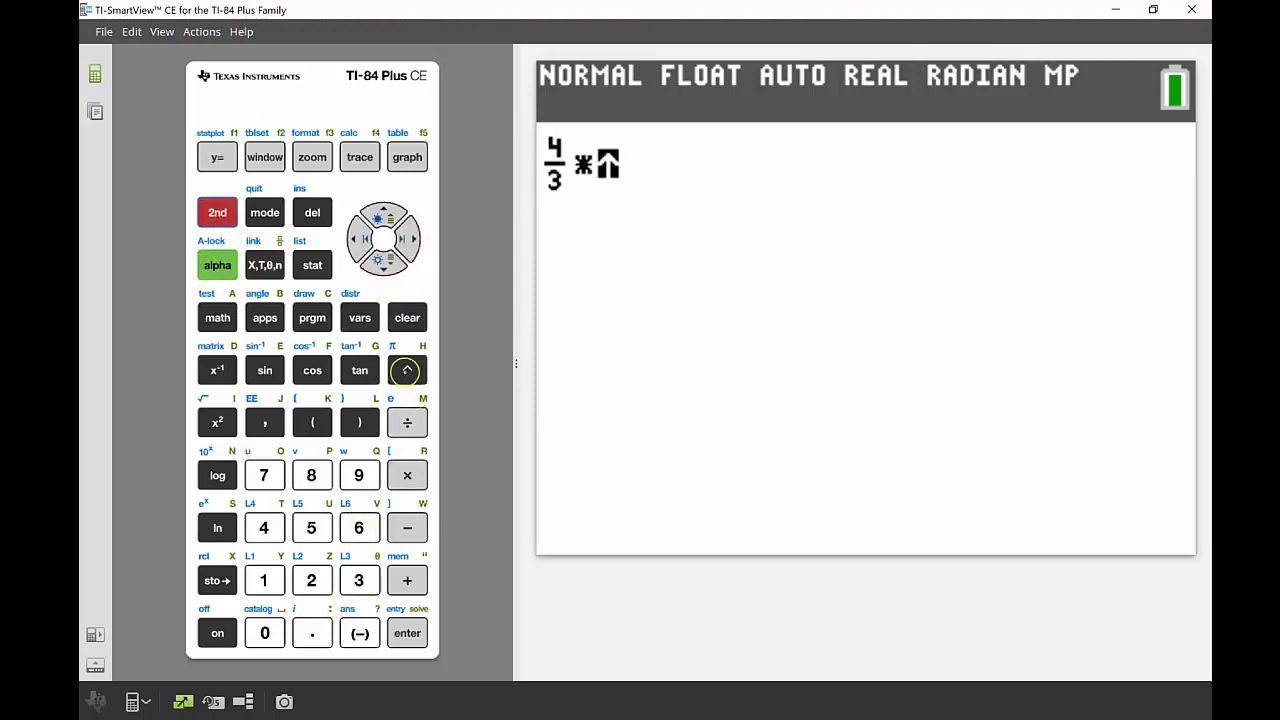
{"action": "left_click", "coordinate": [405, 370]}
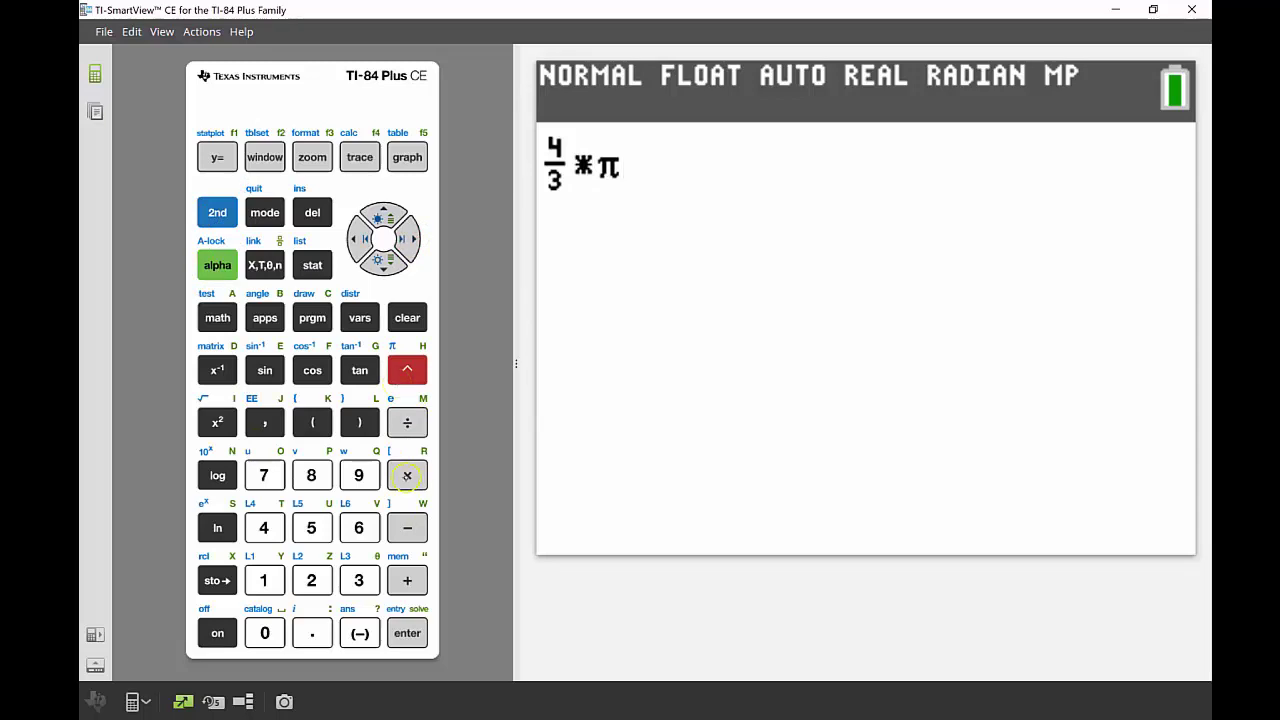
{"action": "left_click", "coordinate": [407, 477]}
{"action": "type", "text": "40"}
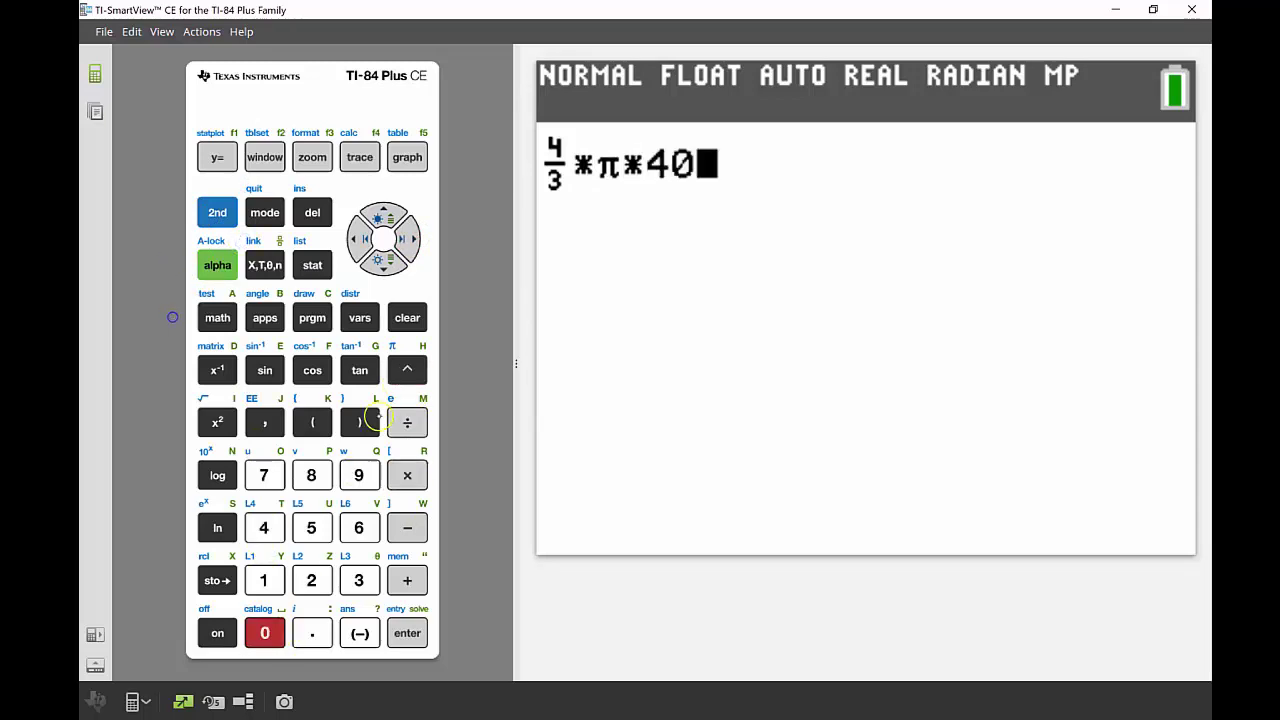
{"action": "type", "text": "^3"}
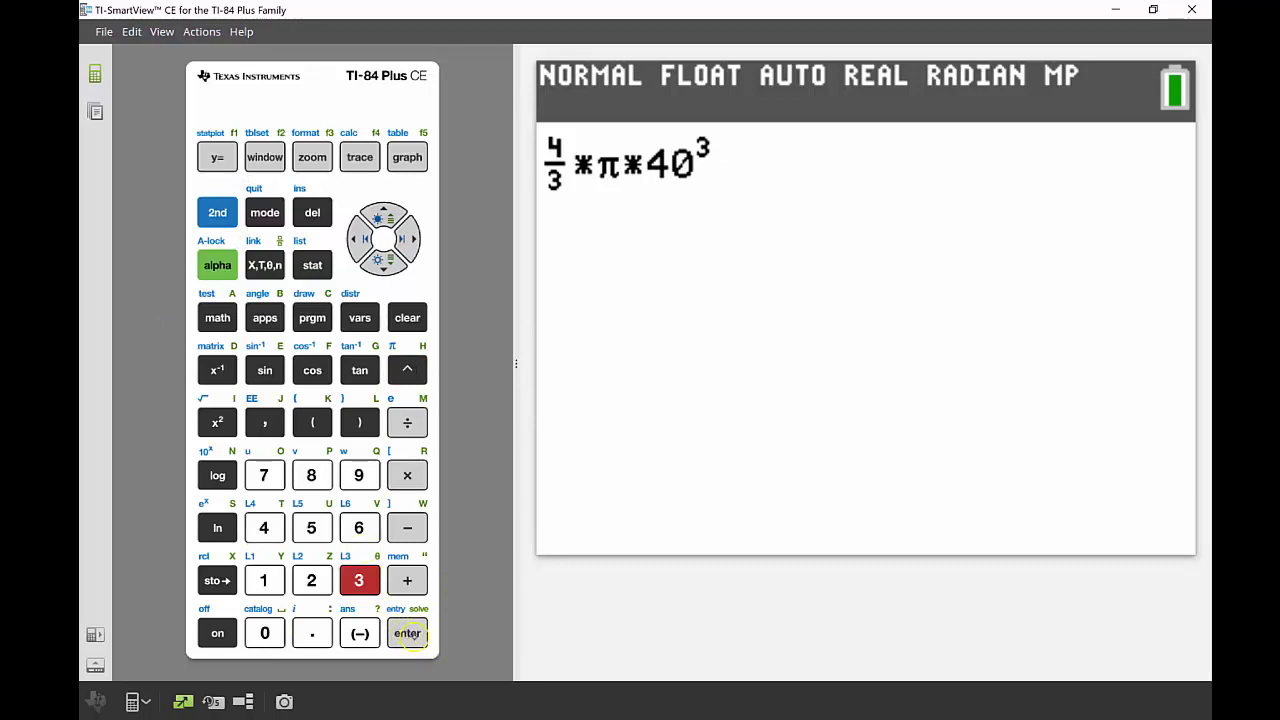
{"action": "left_click", "coordinate": [408, 633]}
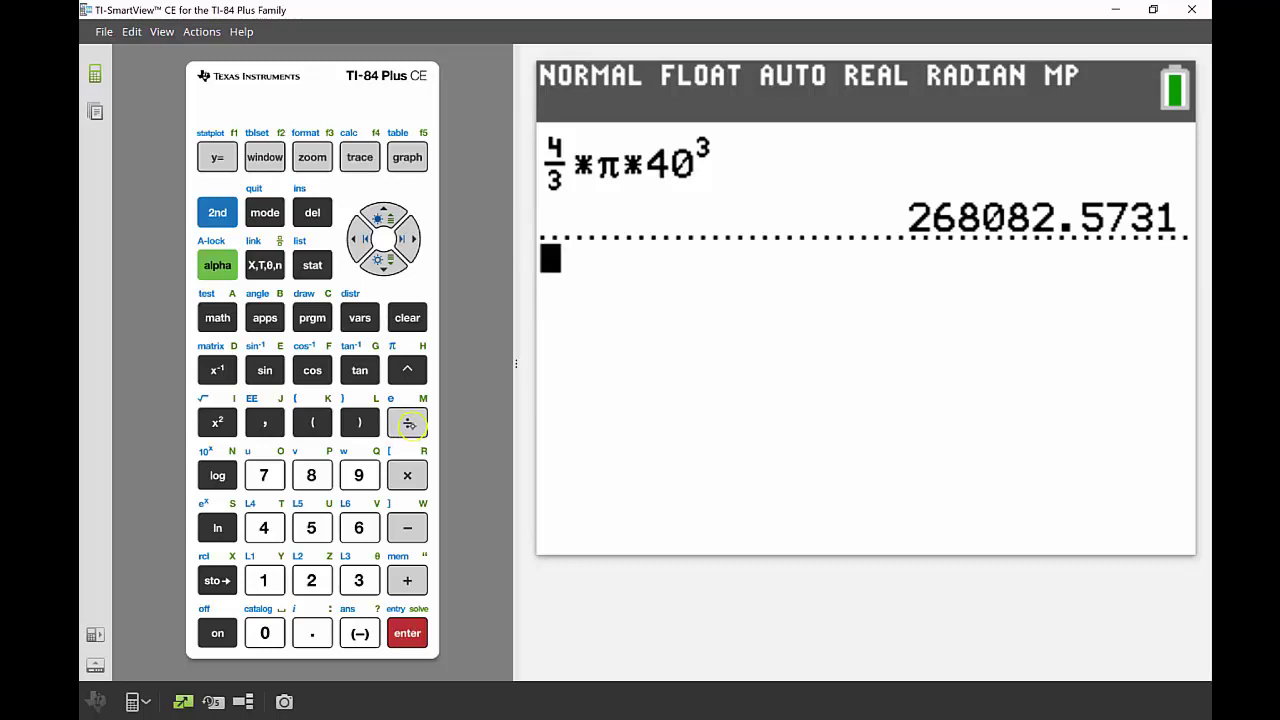
- Divide the volume by 1000 to get 268.0825731 litres
{"action": "left_click", "coordinate": [390, 424]}
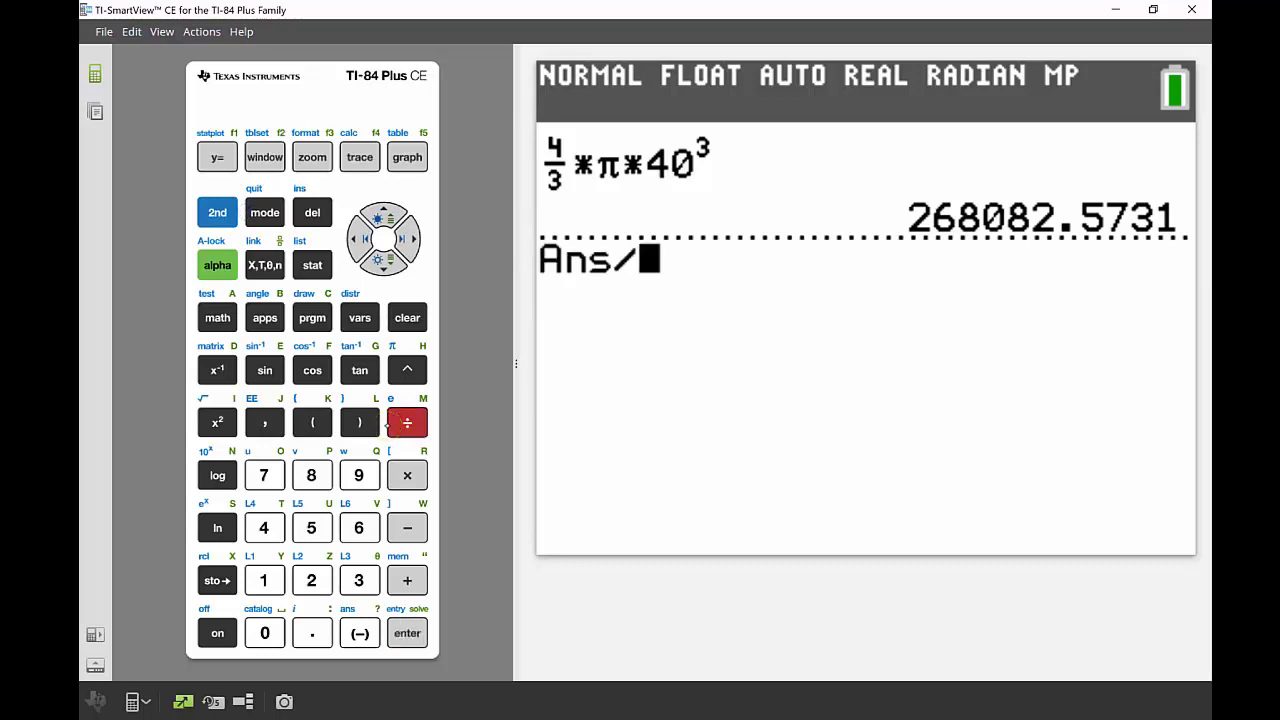
{"action": "left_click", "coordinate": [265, 580]}
{"action": "left_click", "coordinate": [265, 632]}
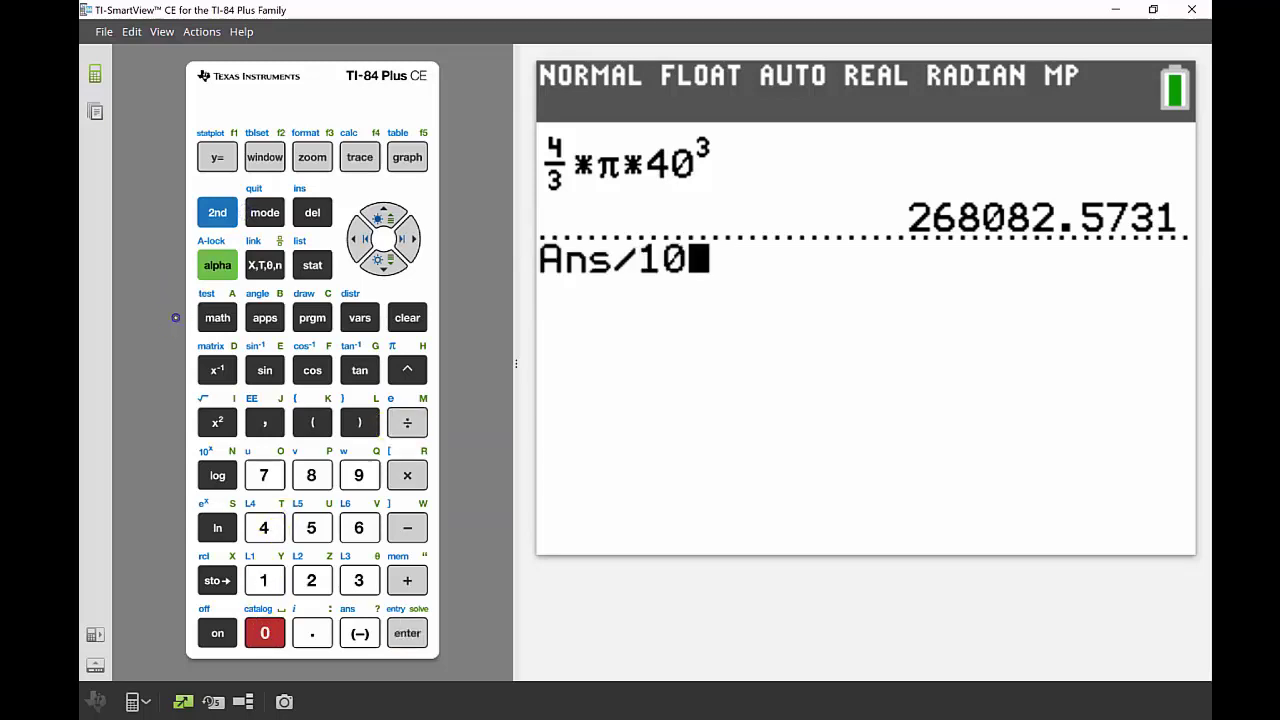
{"action": "left_click", "coordinate": [265, 632]}
{"action": "left_click", "coordinate": [265, 632]}
{"action": "left_click", "coordinate": [428, 670]}
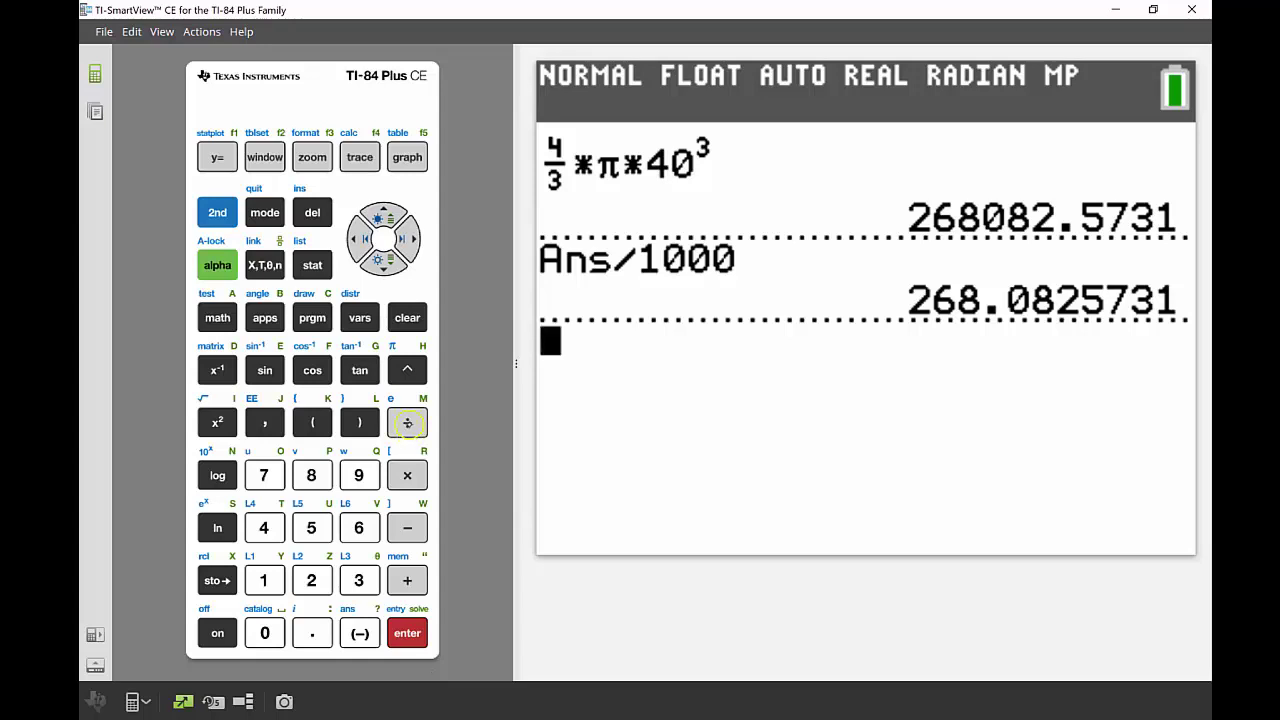
- Divide the litre result by 4, giving 67.02064328
{"action": "left_click", "coordinate": [406, 424]}
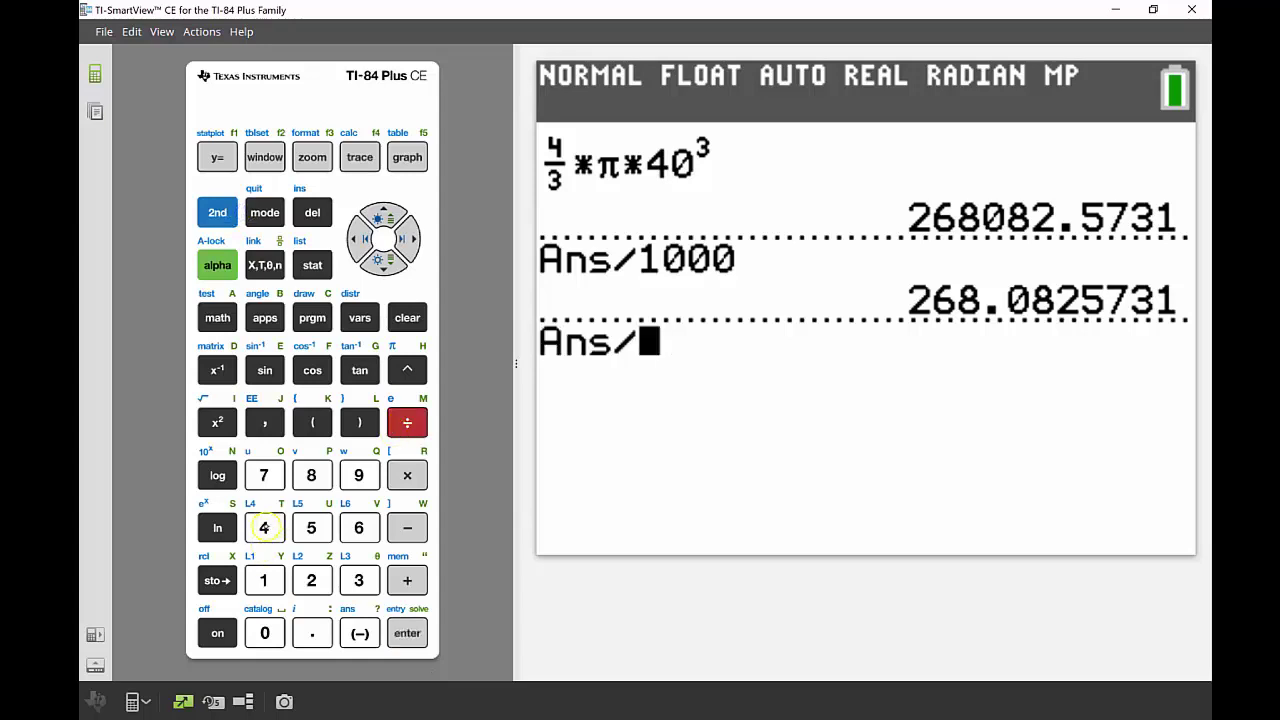
{"action": "left_click", "coordinate": [264, 527]}
{"action": "left_click", "coordinate": [405, 640]}
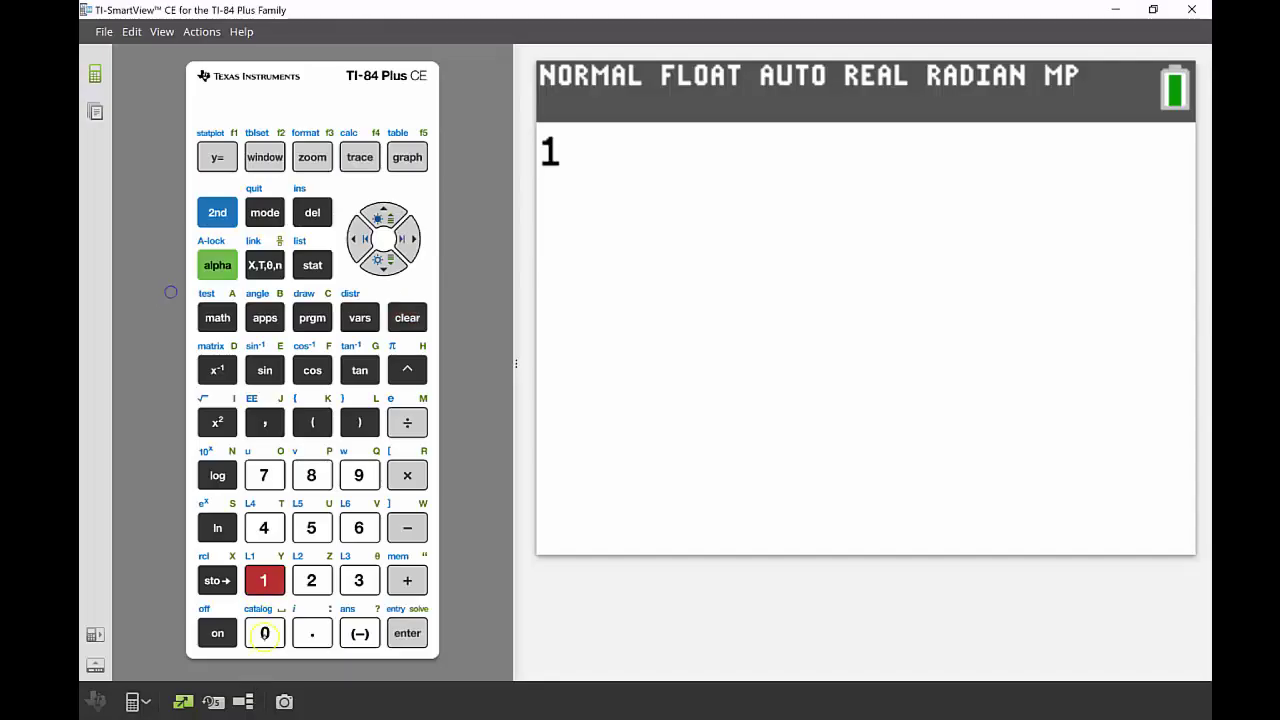
- Evaluate 10² = 100 and 10³ = 1000
{"action": "left_click", "coordinate": [264, 632]}
{"action": "left_click", "coordinate": [407, 369]}
{"action": "left_click", "coordinate": [311, 580]}
{"action": "left_click", "coordinate": [389, 626]}
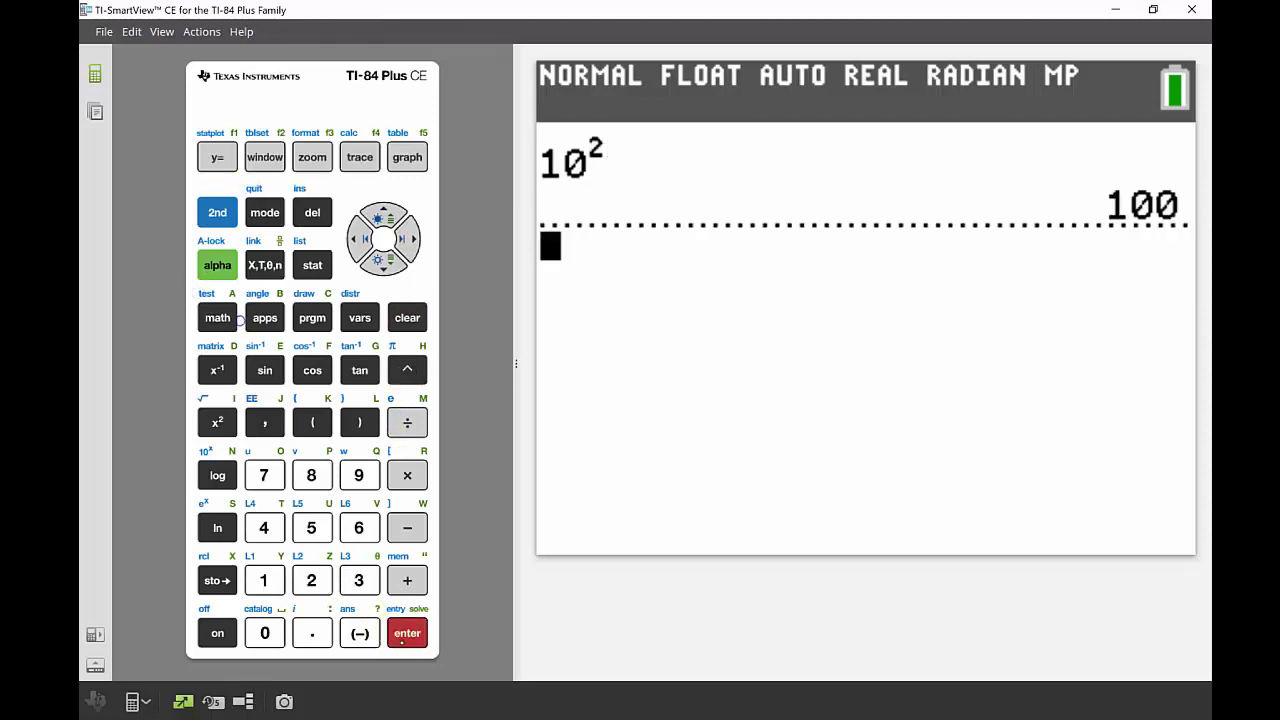
{"action": "type", "text": "10"}
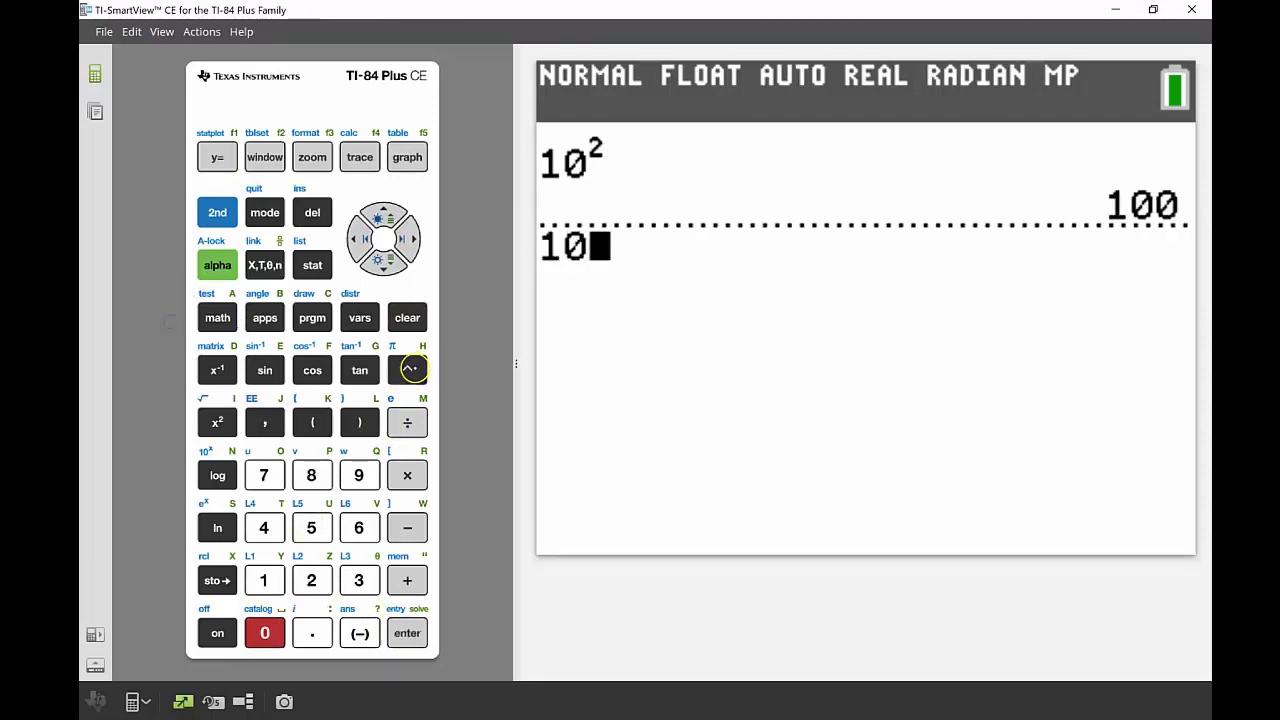
{"action": "left_click", "coordinate": [407, 369]}
{"action": "left_click", "coordinate": [358, 580]}
{"action": "left_click", "coordinate": [398, 630]}
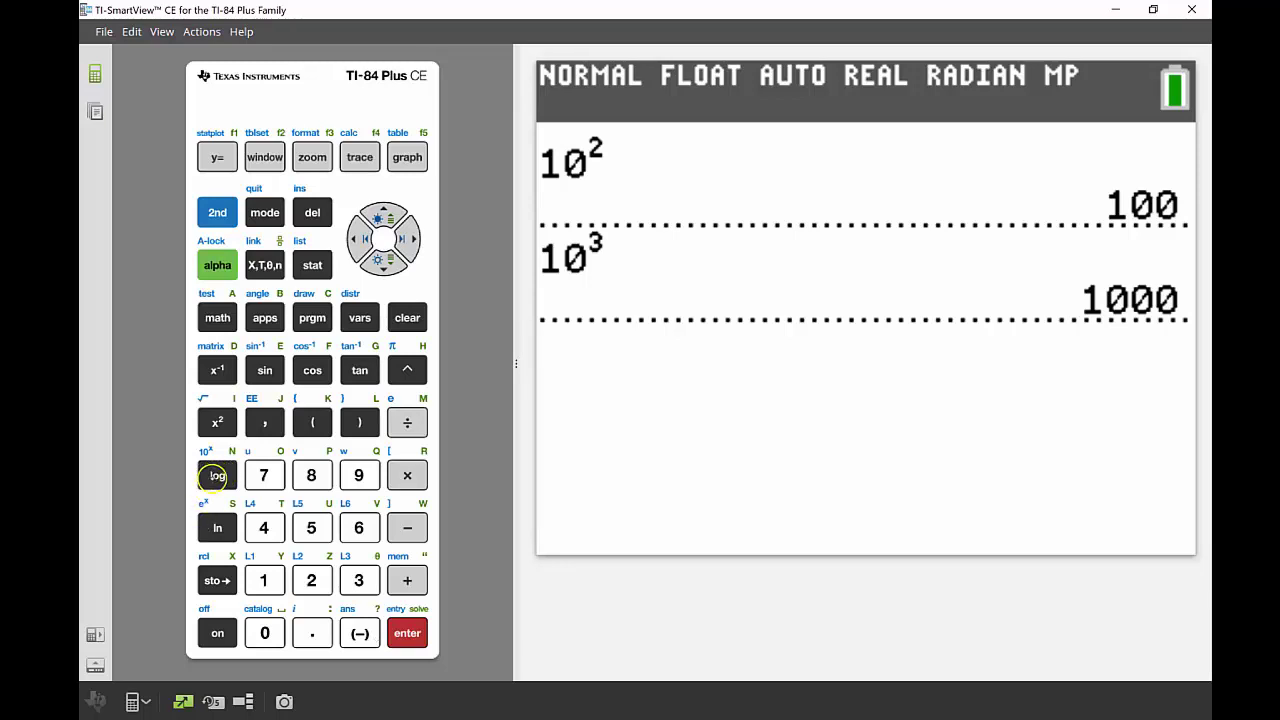
- Compute log(500), giving 2.698970004
{"action": "left_click", "coordinate": [217, 475]}
{"action": "type", "text": "50"}
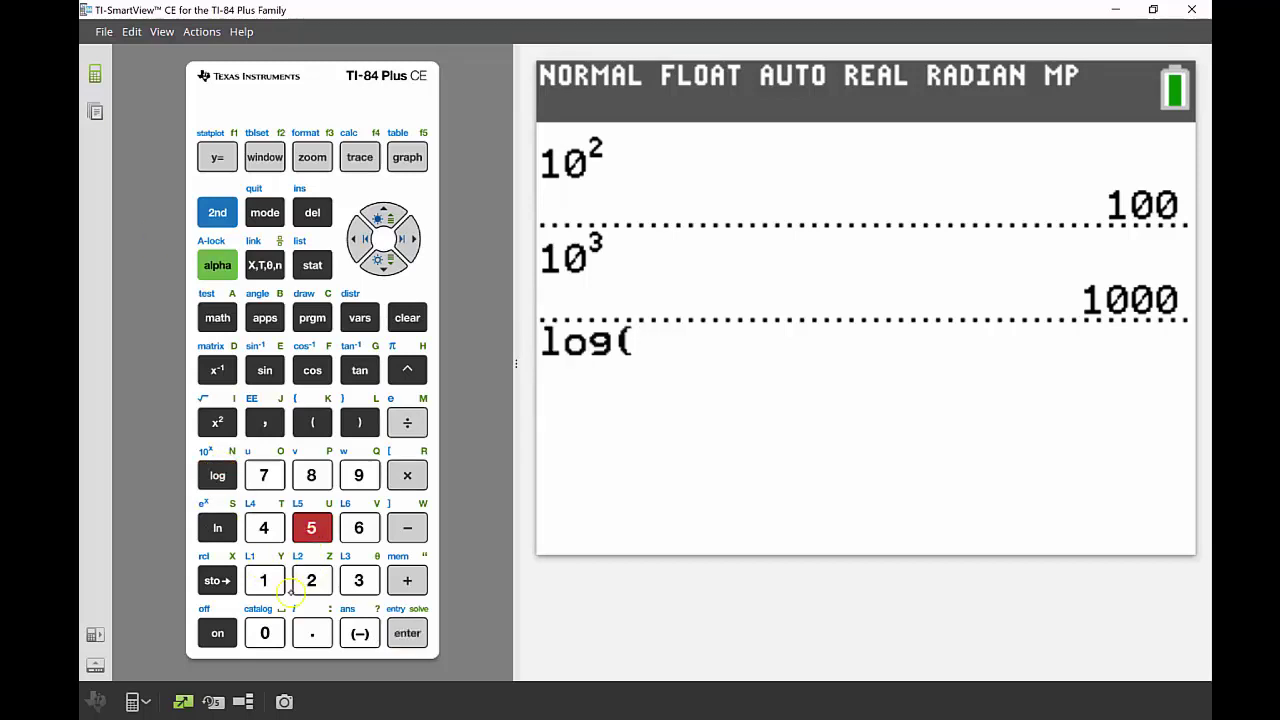
{"action": "type", "text": "0"}
{"action": "left_click", "coordinate": [359, 422]}
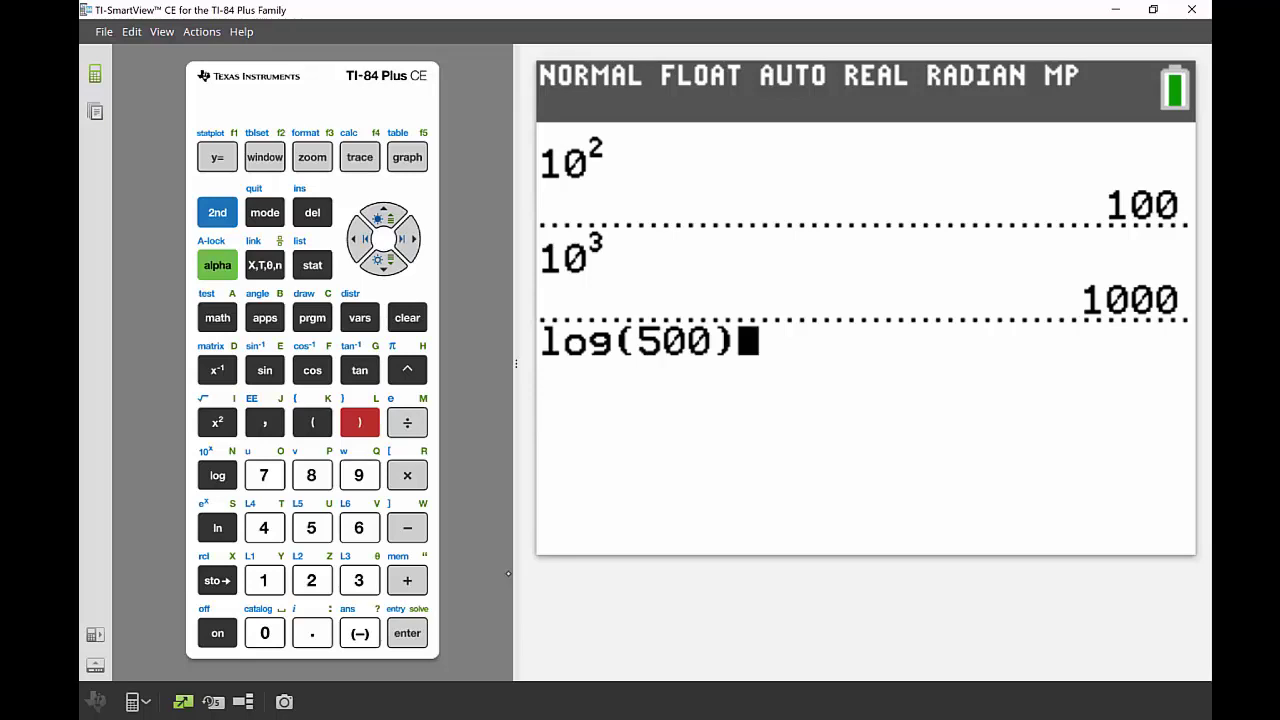
{"action": "left_click", "coordinate": [411, 631]}
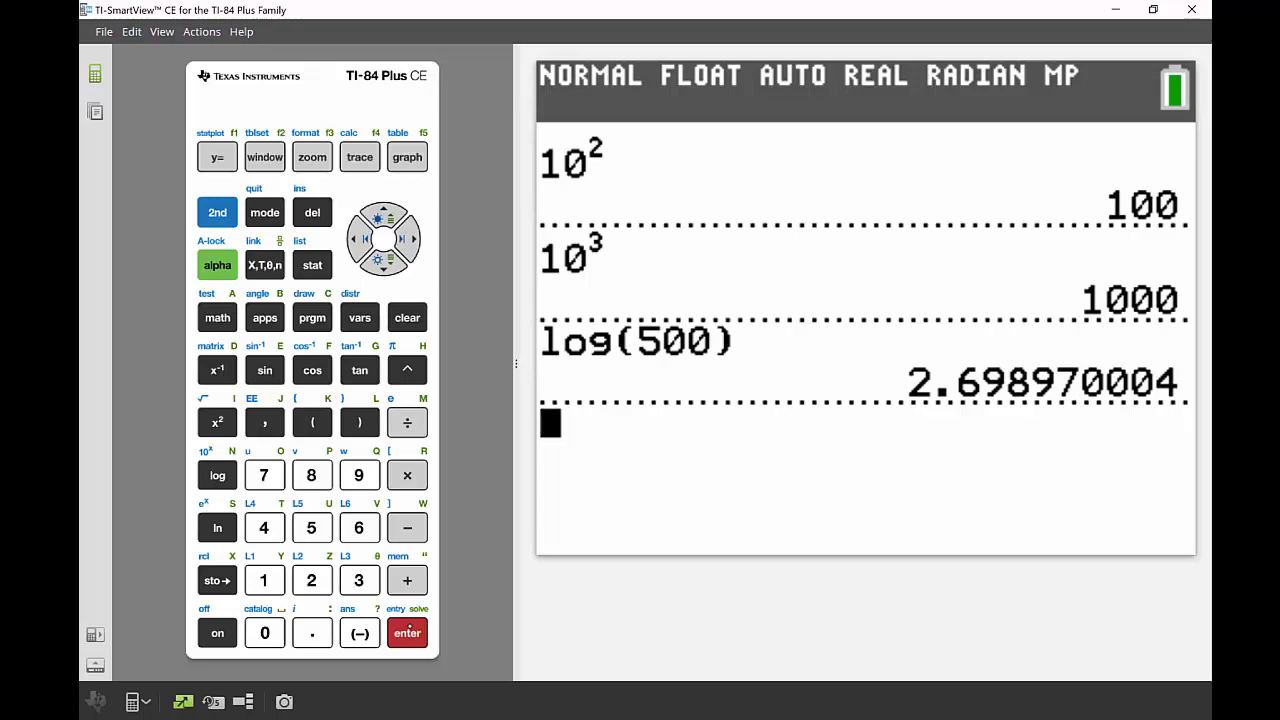
- Evaluate 10^Ans to confirm the previous logarithm returns 500
{"action": "left_click", "coordinate": [264, 580]}
{"action": "left_click", "coordinate": [264, 633]}
{"action": "key", "text": "asciicircum"}
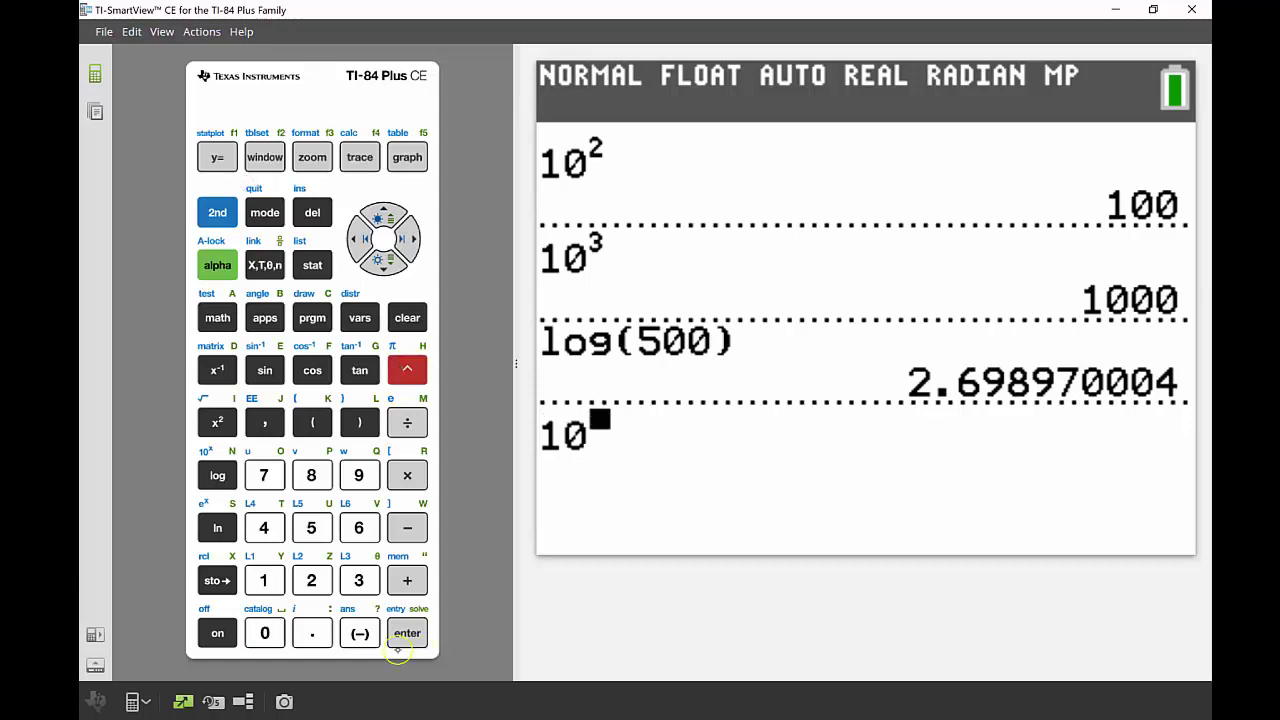
{"action": "key", "text": "ctrl"}
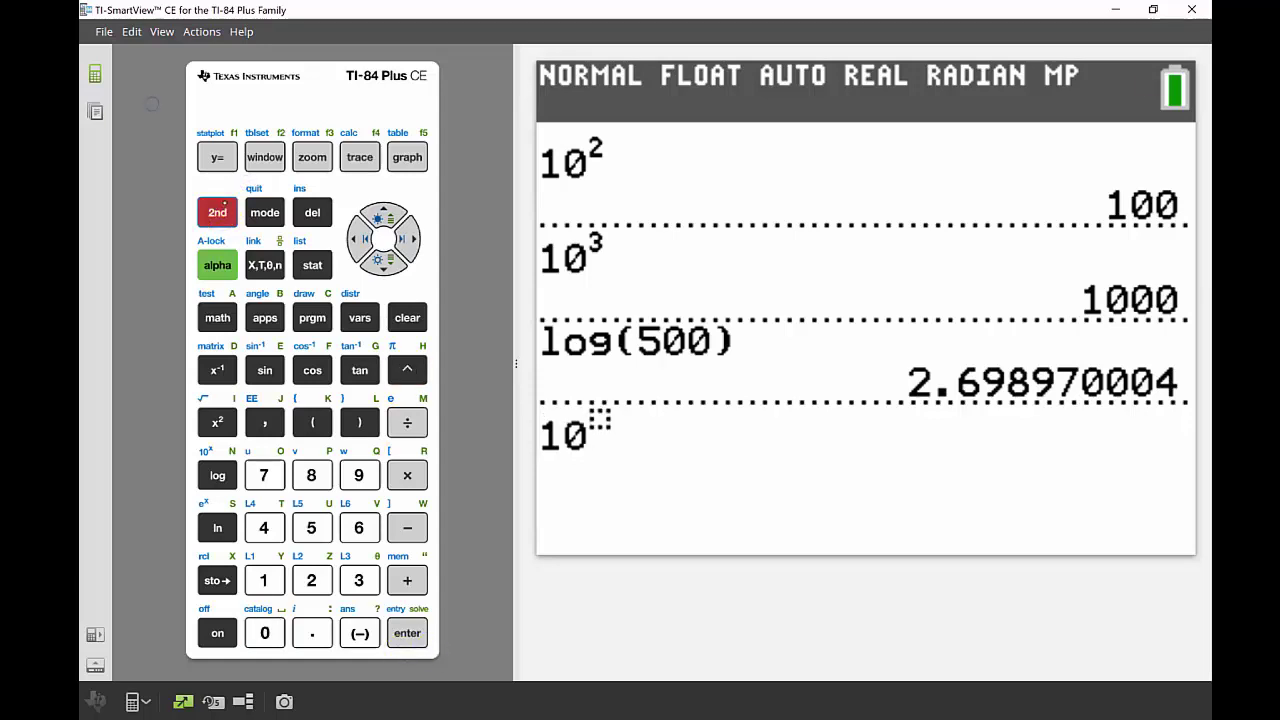
{"action": "key", "text": "minus"}
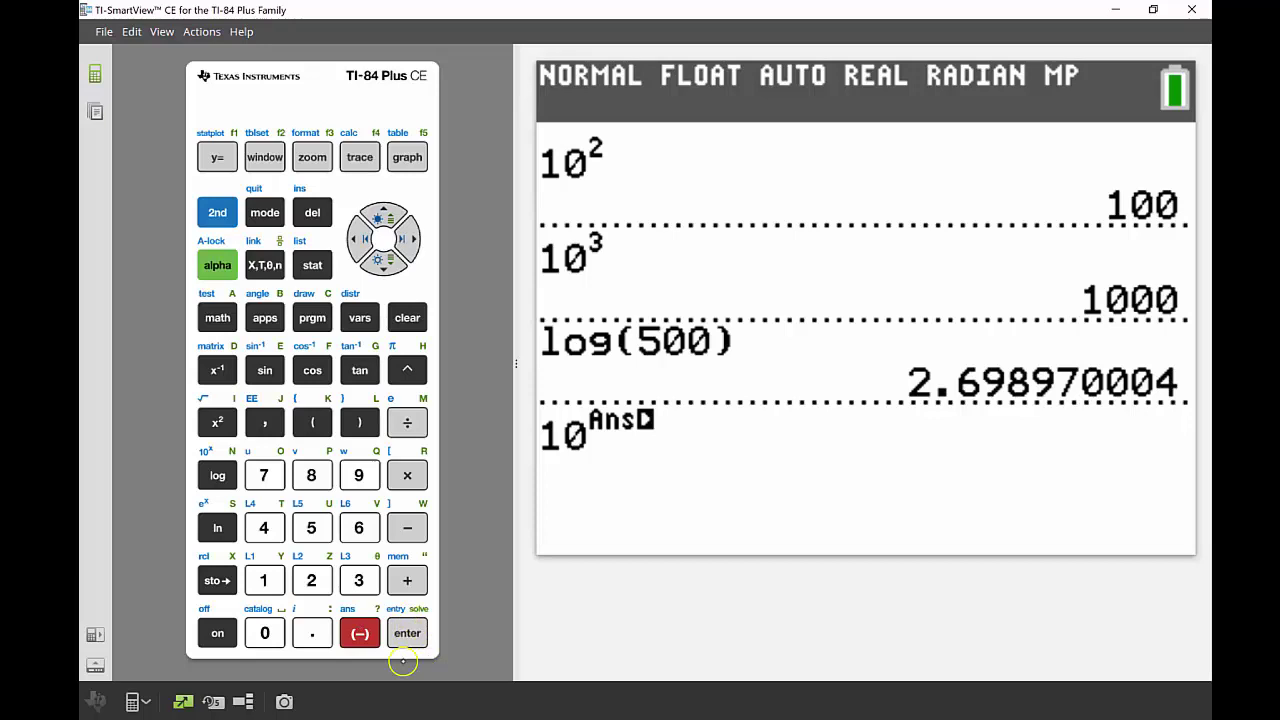
{"action": "left_click", "coordinate": [408, 633]}
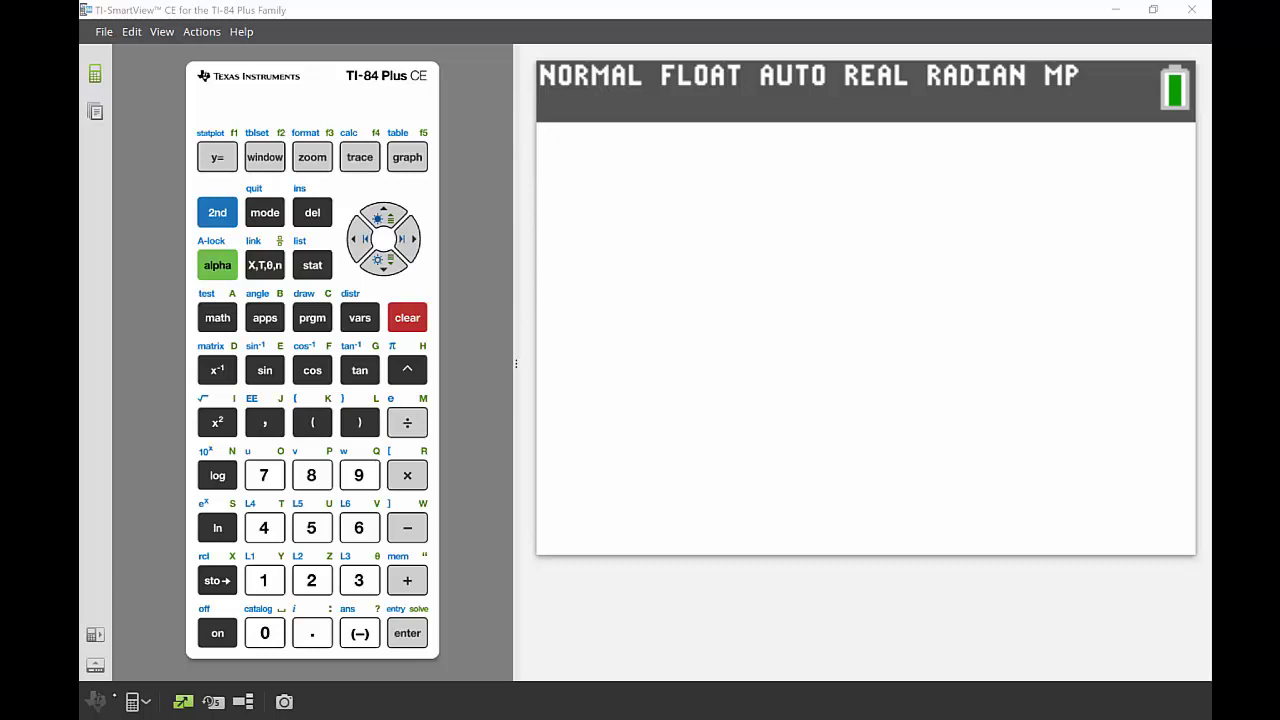
- Evaluate logBASE(100) with base 2, giving 6.64385619
{"action": "left_click", "coordinate": [217, 265]}
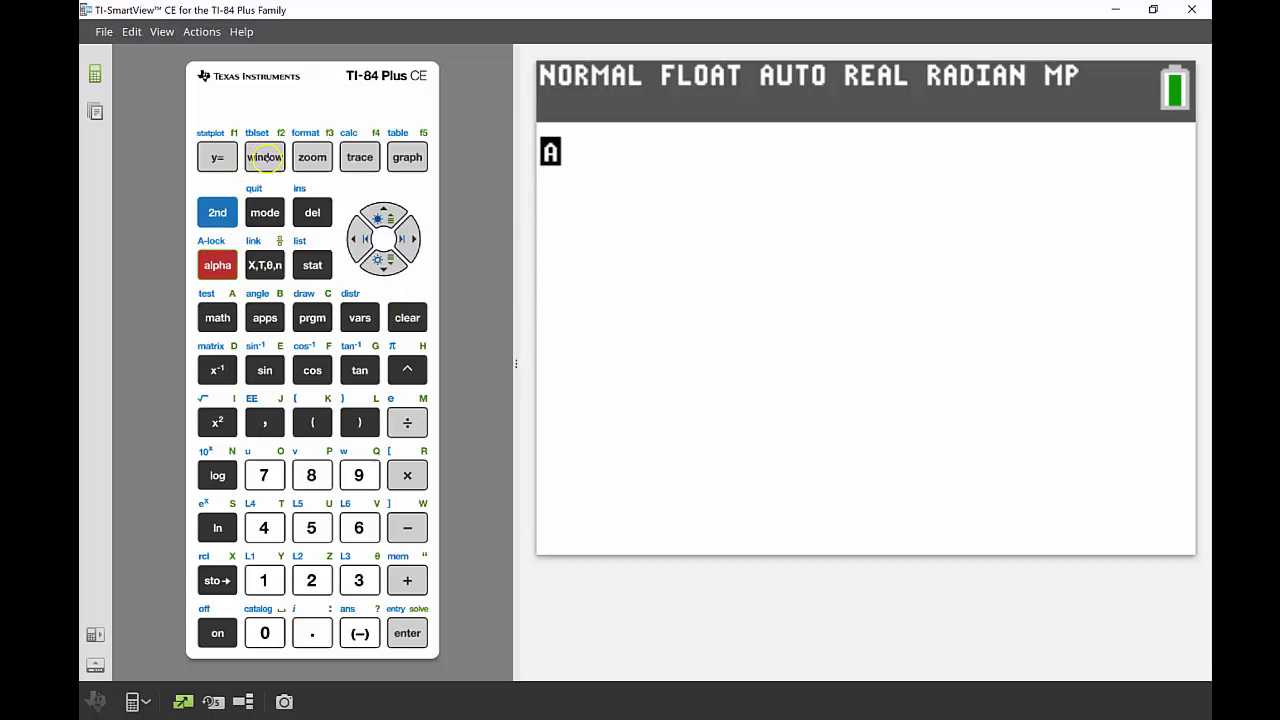
{"action": "left_click", "coordinate": [265, 157]}
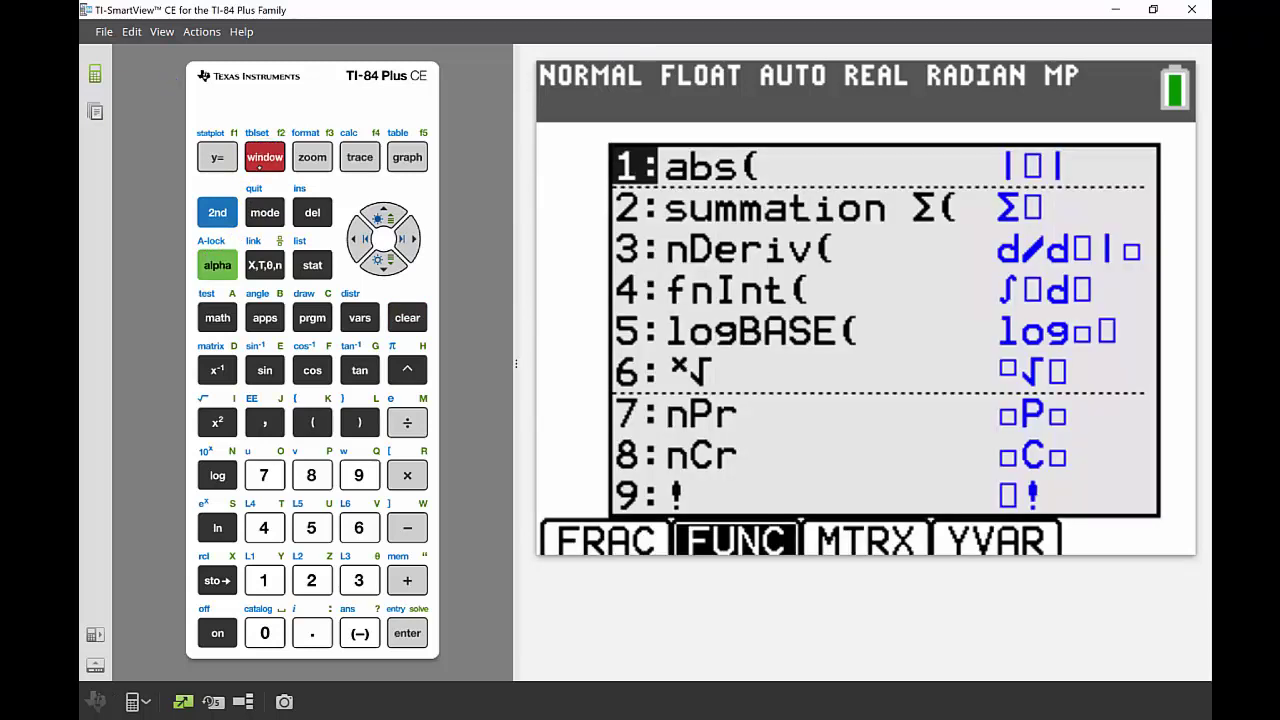
{"action": "left_click", "coordinate": [1096, 338]}
{"action": "left_click", "coordinate": [312, 524]}
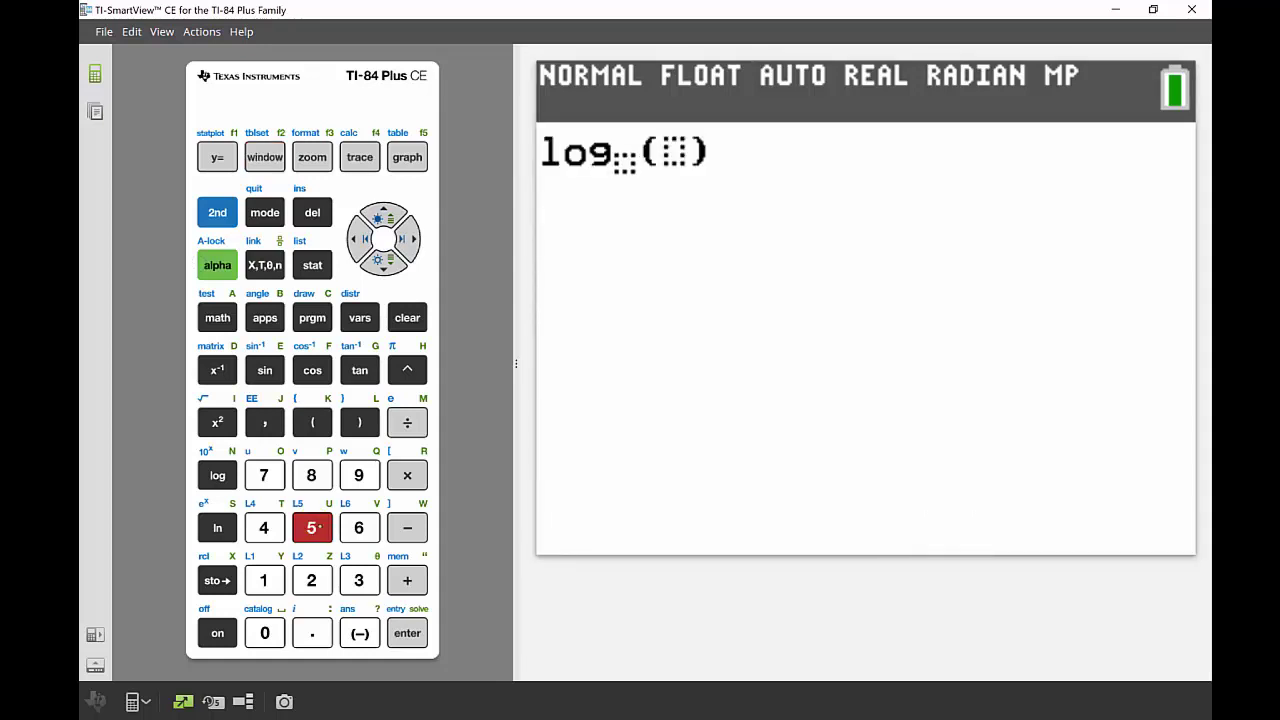
{"action": "left_click", "coordinate": [311, 580]}
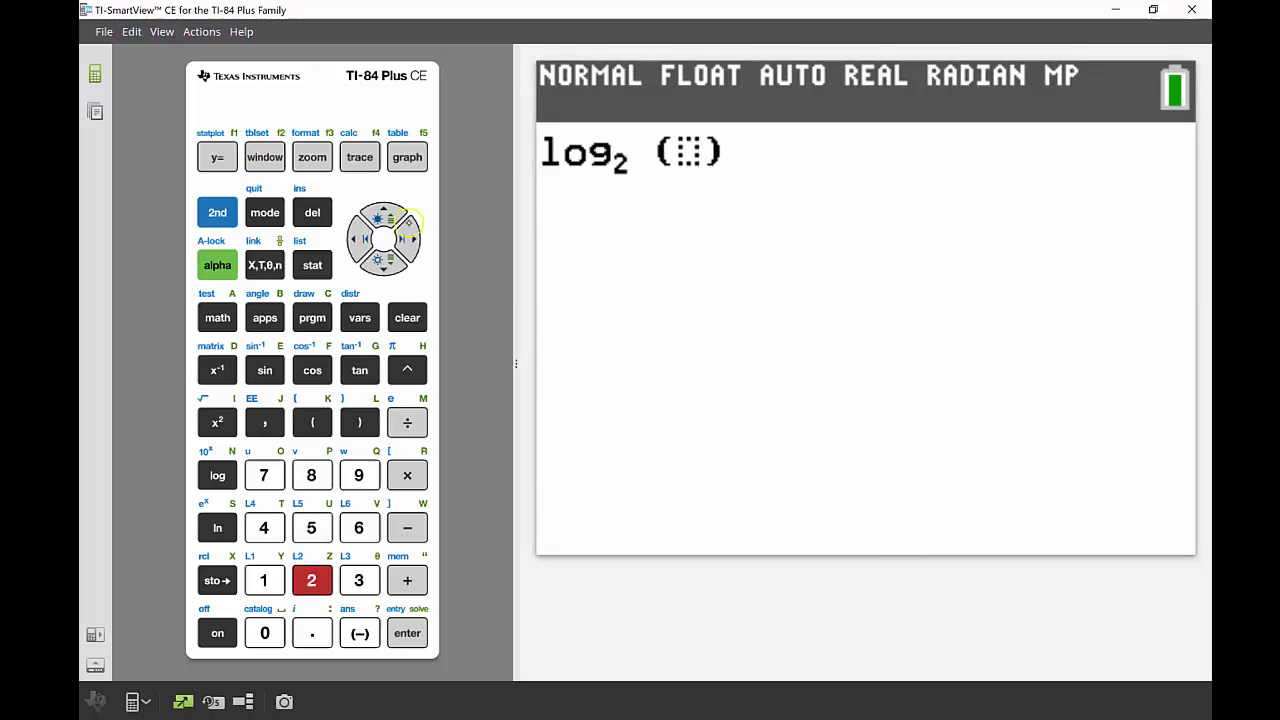
{"action": "left_click", "coordinate": [407, 238]}
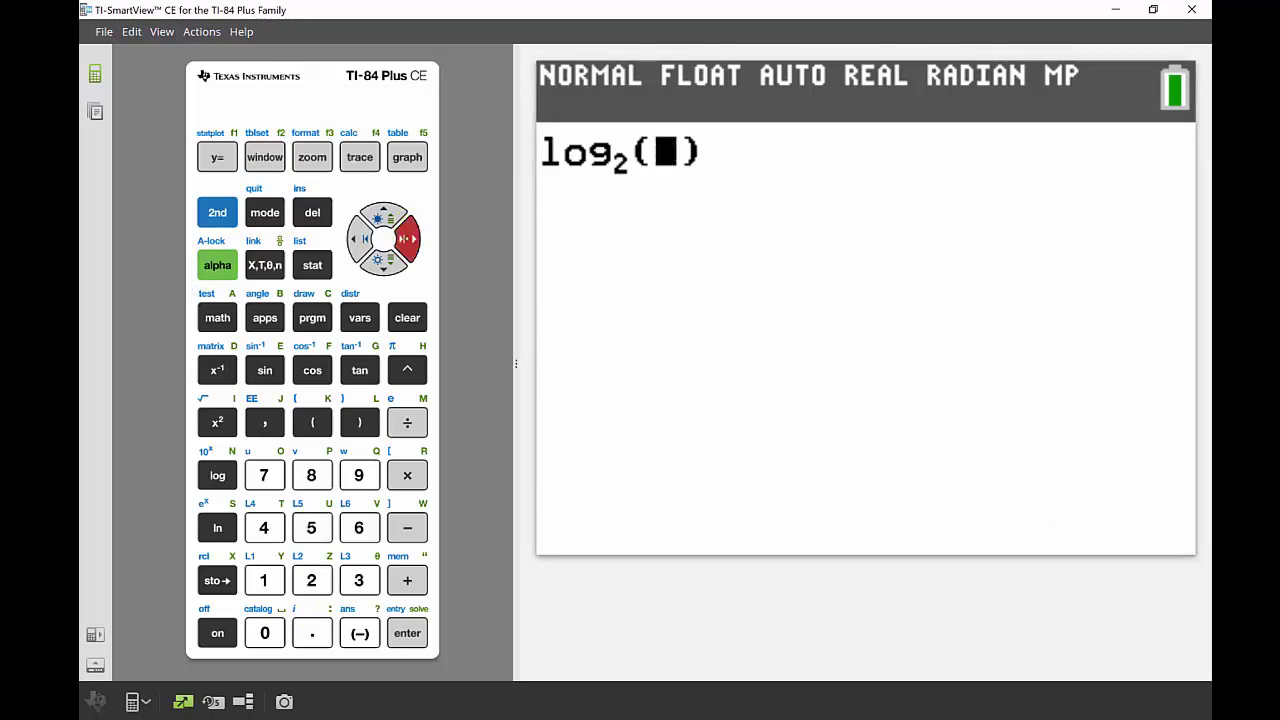
{"action": "type", "text": "100"}
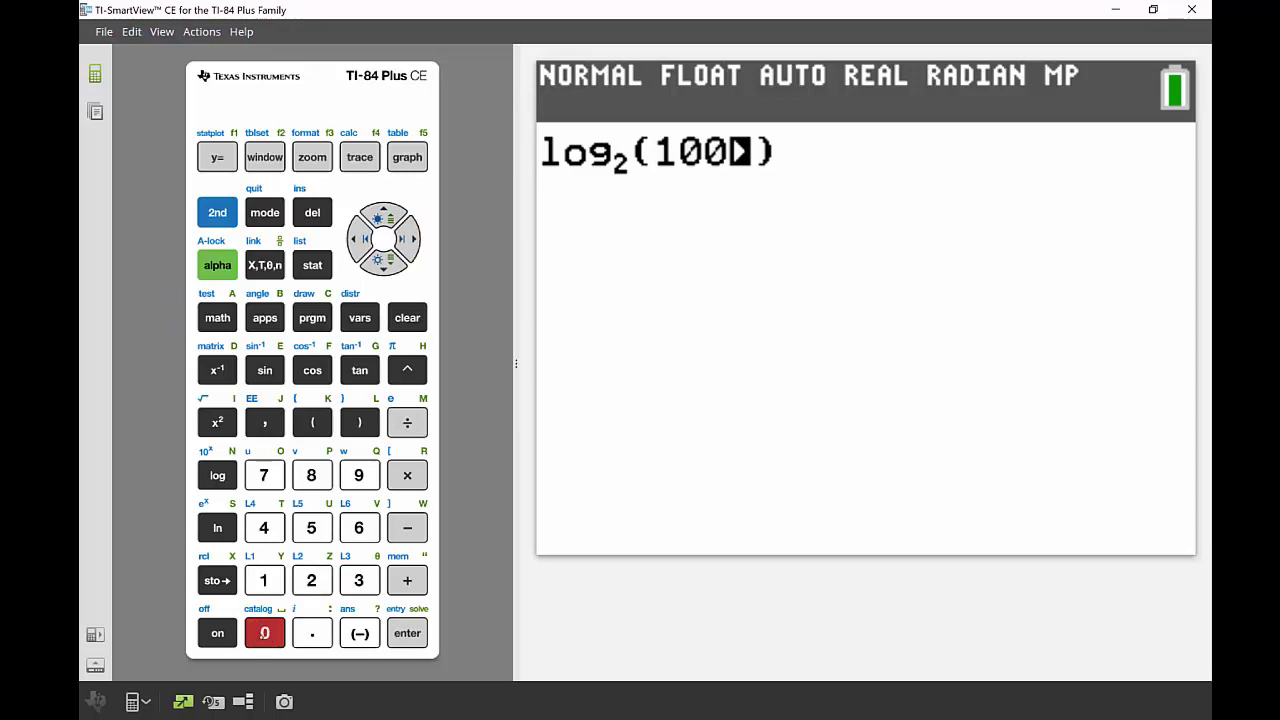
{"action": "key", "text": "Right"}
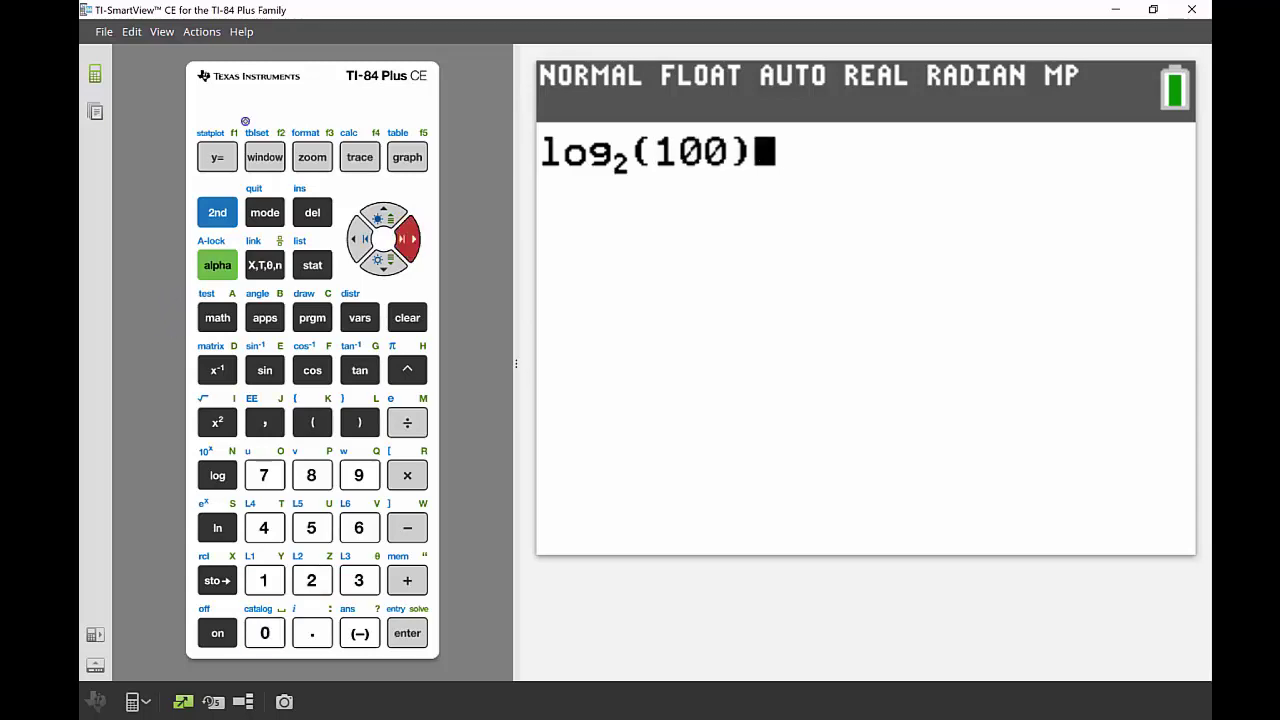
{"action": "key", "text": "Return"}
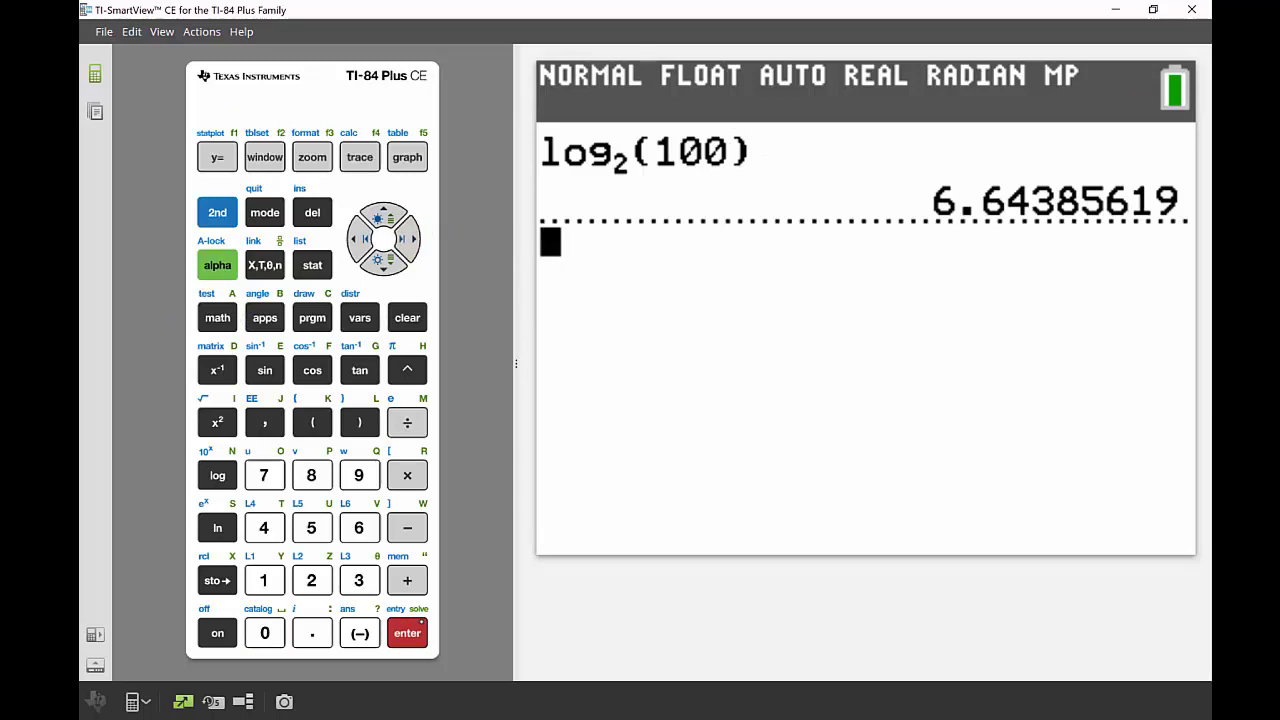
- Verify that 2^6.64385619, using the recalled previous answer, returns 100
{"action": "left_click", "coordinate": [312, 580]}
{"action": "left_click", "coordinate": [407, 370]}
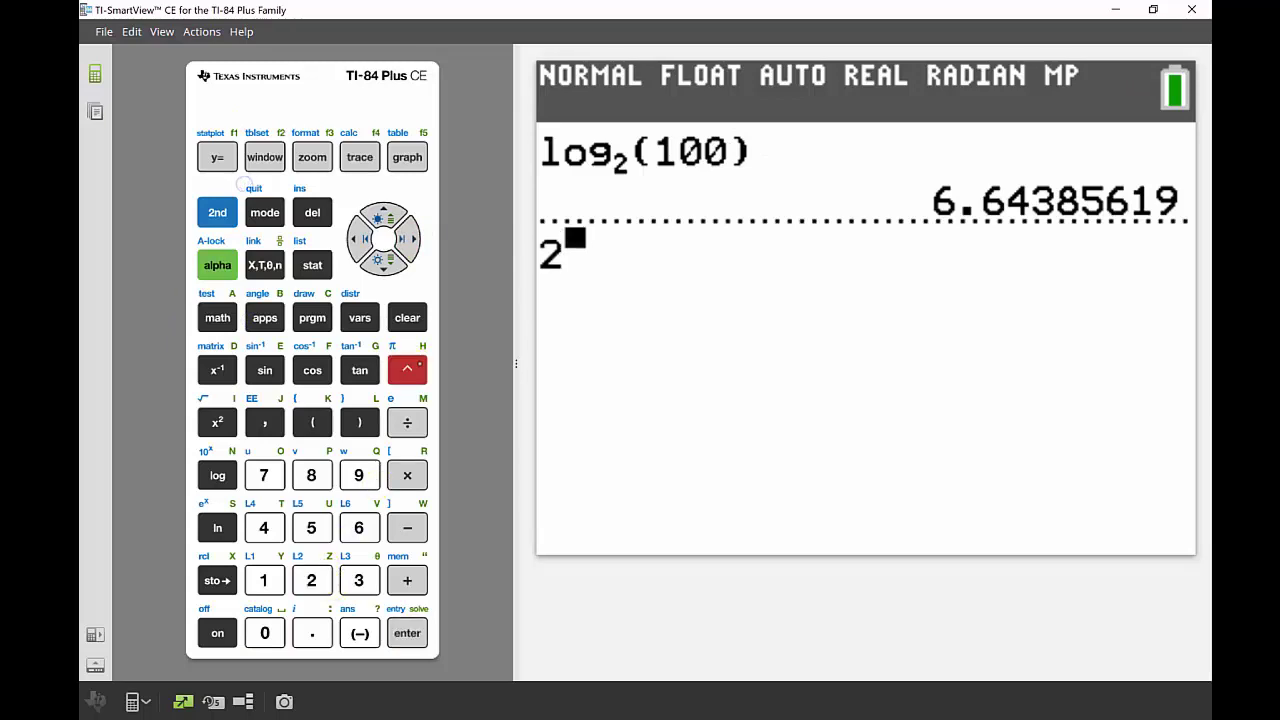
{"action": "left_click", "coordinate": [383, 216]}
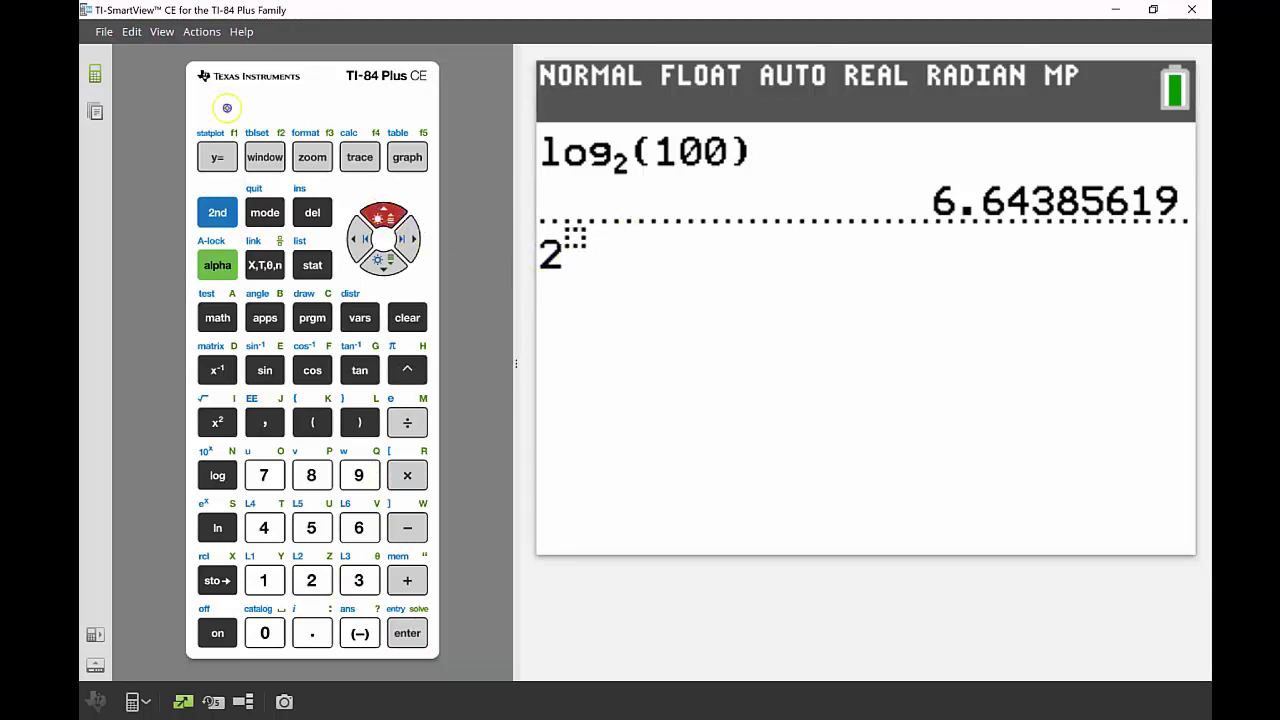
{"action": "left_click", "coordinate": [392, 628]}
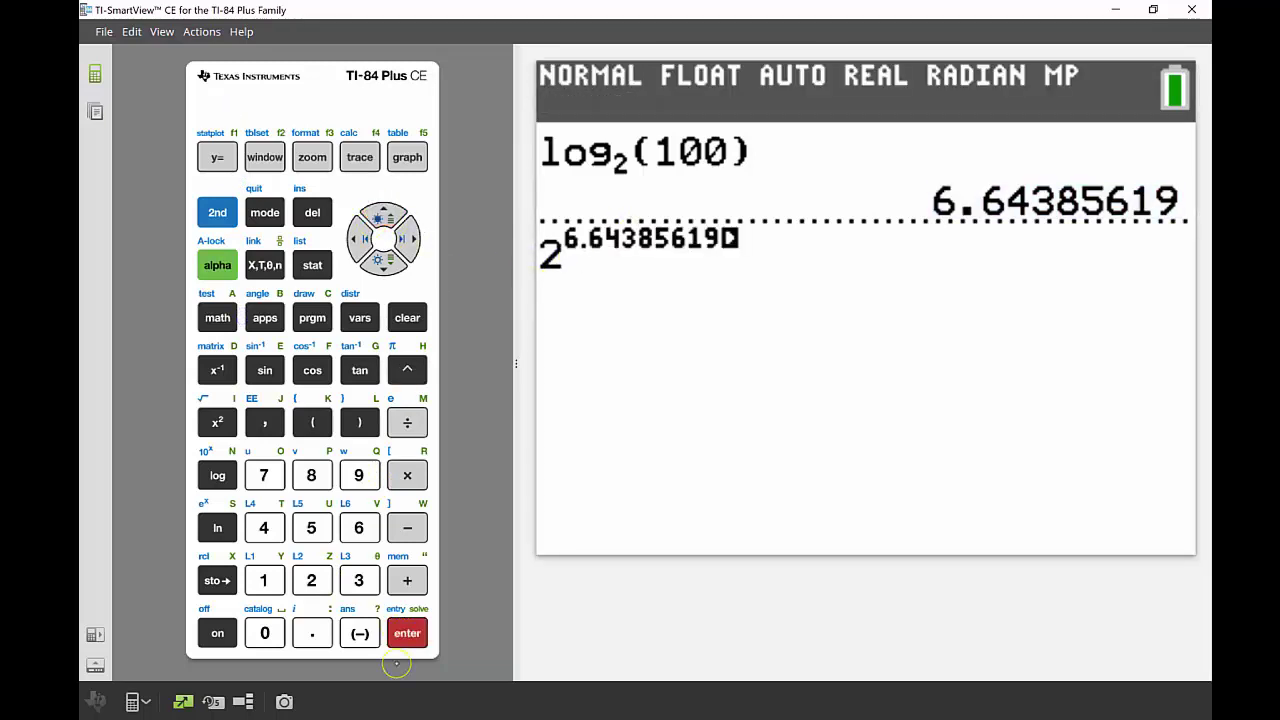
{"action": "left_click", "coordinate": [405, 628]}
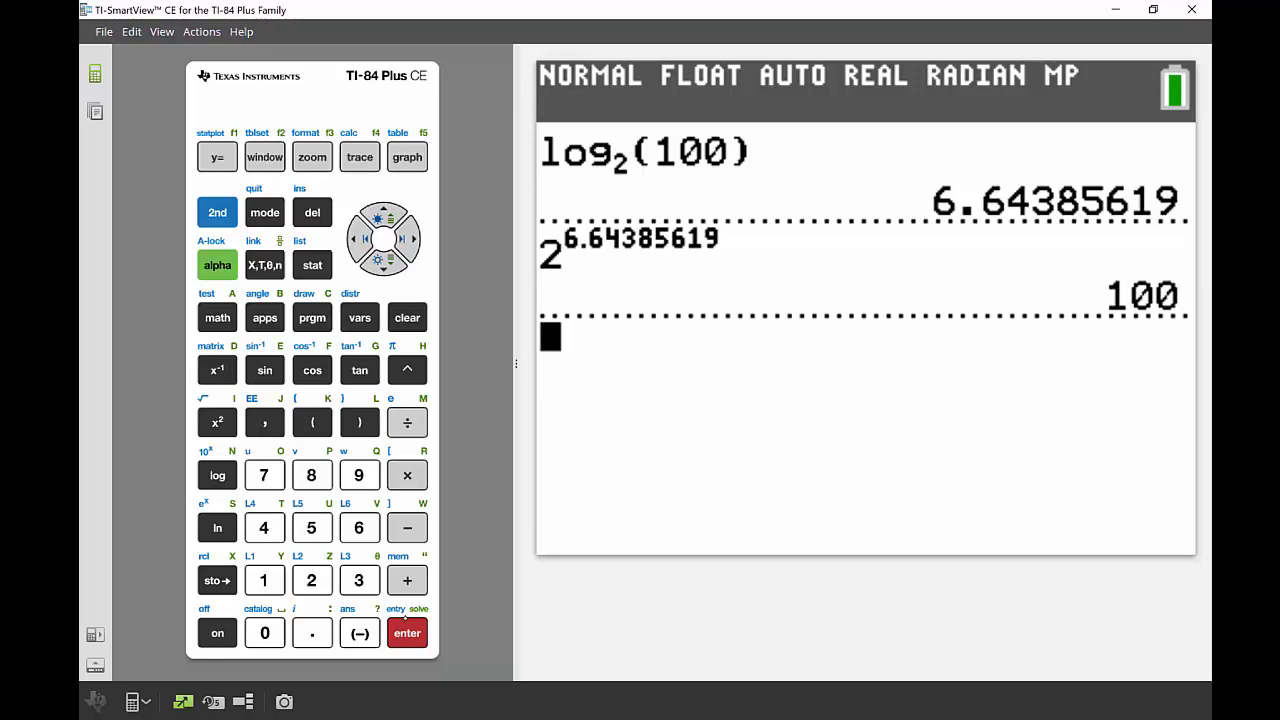
{"action": "left_click", "coordinate": [205, 322]}
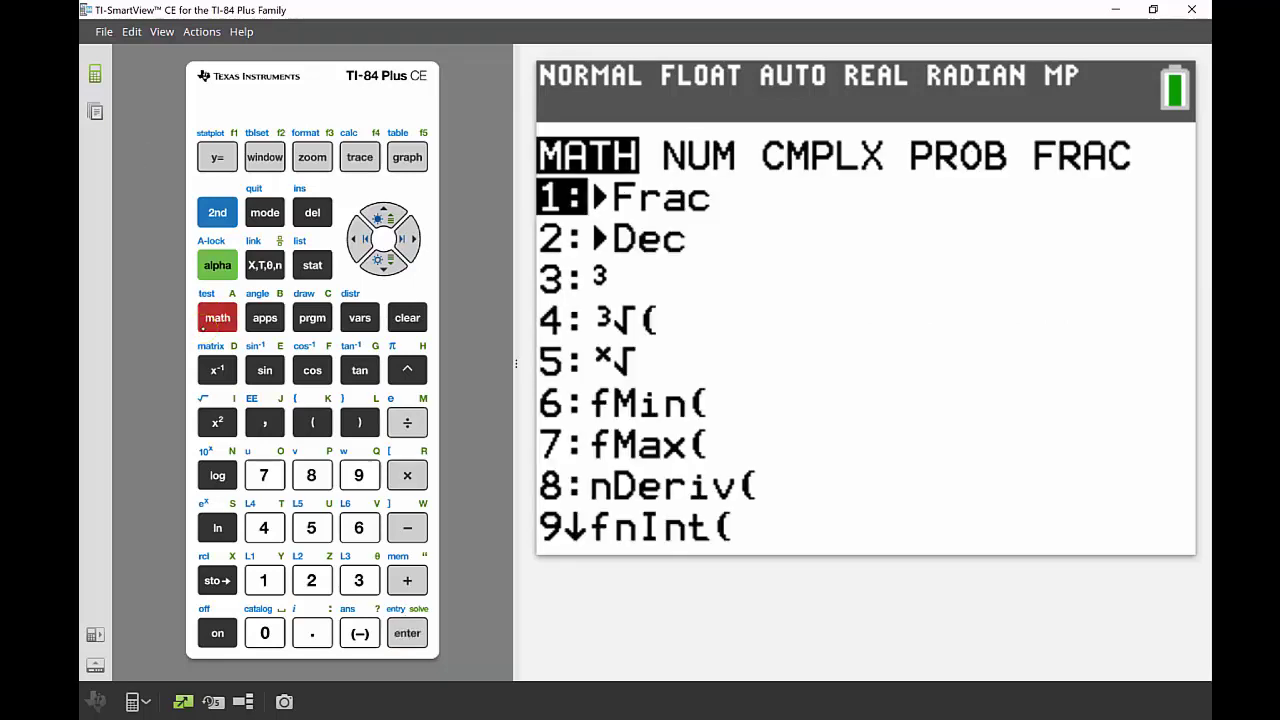
- Scroll the MATH menu down to B:piecewise( and back up to A:logBASE(
{"action": "left_click", "coordinate": [383, 261]}
{"action": "left_click", "coordinate": [383, 261]}
{"action": "key", "text": "Down"}
{"action": "key", "text": "Down"}
{"action": "key", "text": "Down"}
{"action": "key", "text": "Down"}
{"action": "key", "text": "Down"}
{"action": "key", "text": "Down"}
{"action": "key", "text": "Down"}
{"action": "key", "text": "Down"}
{"action": "key", "text": "Down"}
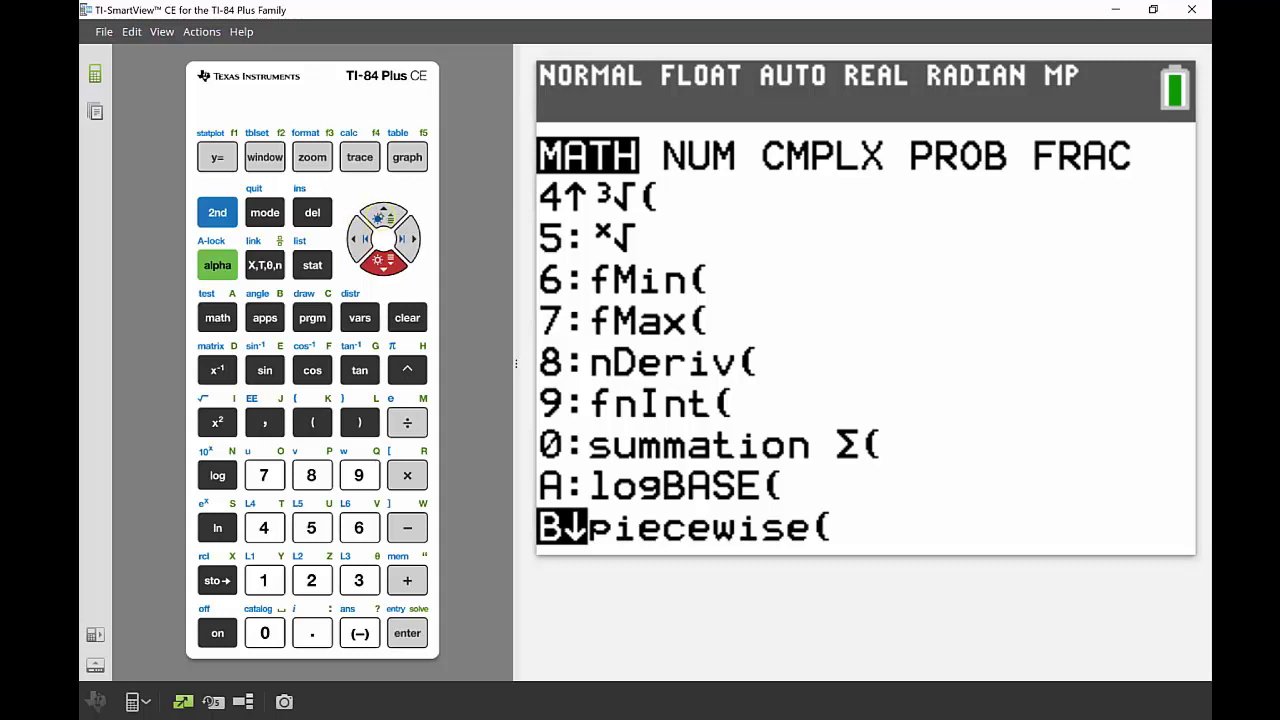
{"action": "key", "text": "Up"}
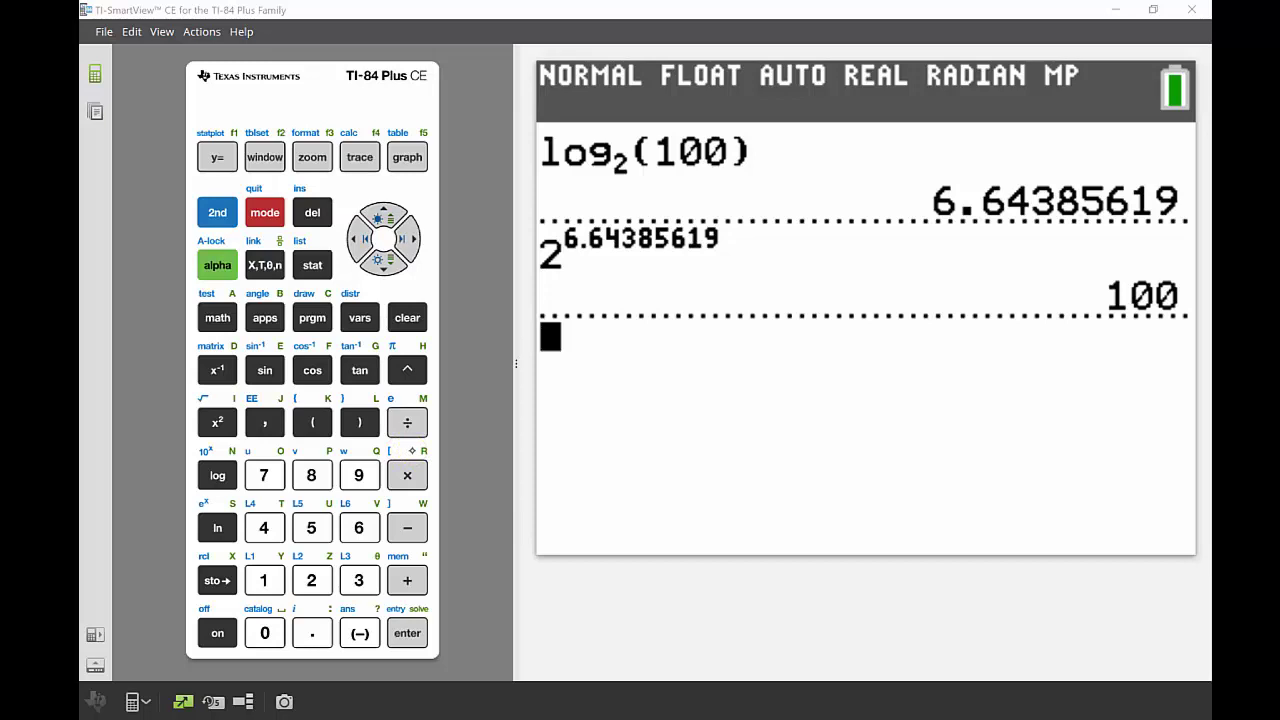
- Insert the constant e, clear it, then put the imaginary unit i on the entry line
{"action": "left_click", "coordinate": [217, 212]}
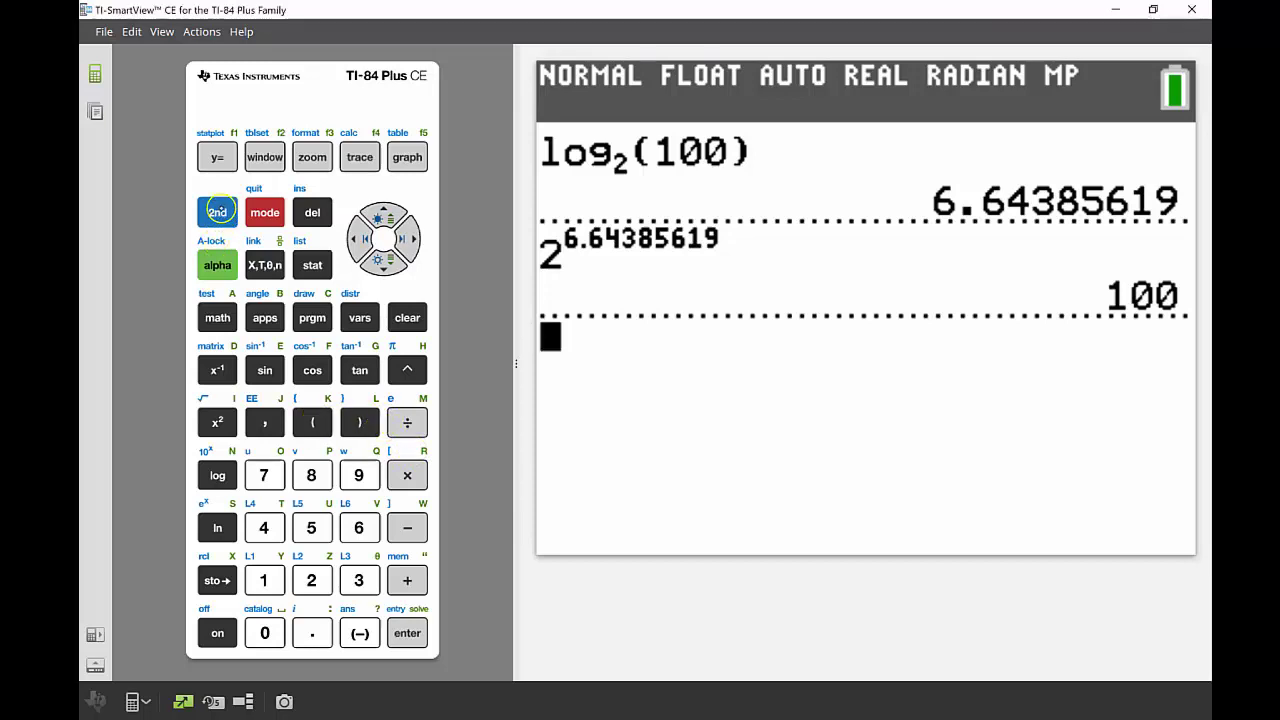
{"action": "left_click", "coordinate": [407, 422]}
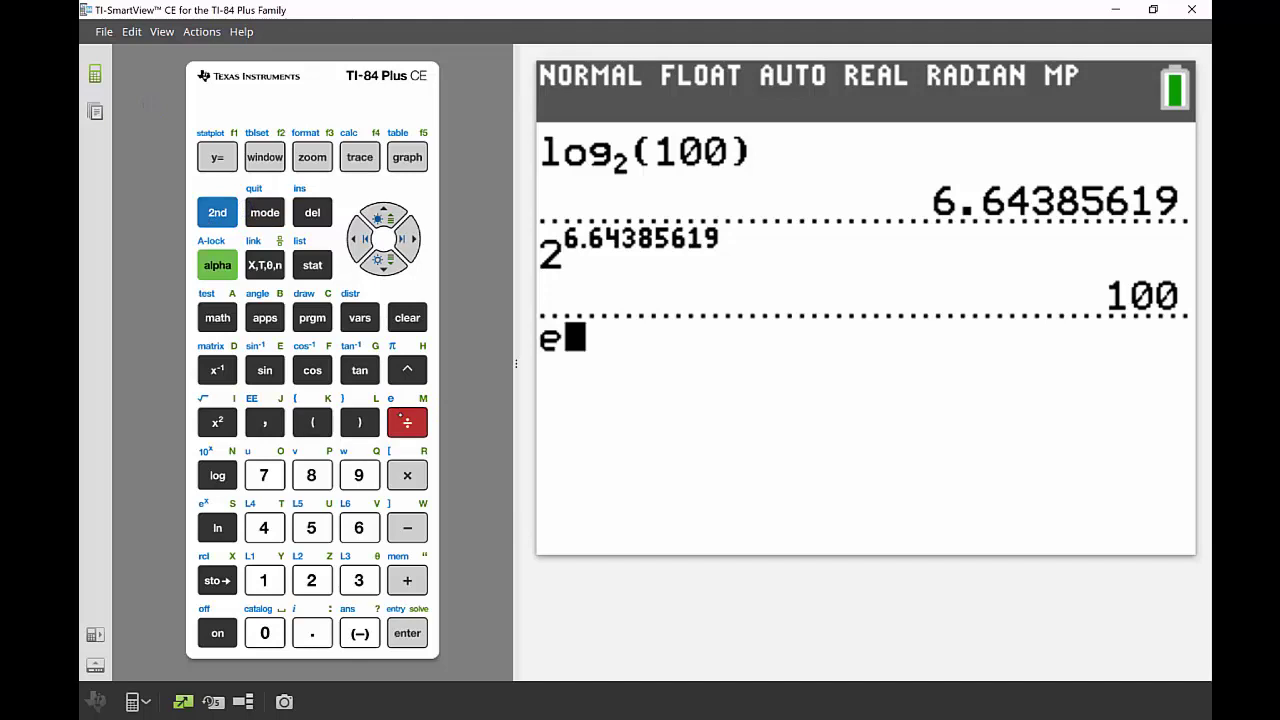
{"action": "left_click", "coordinate": [407, 317]}
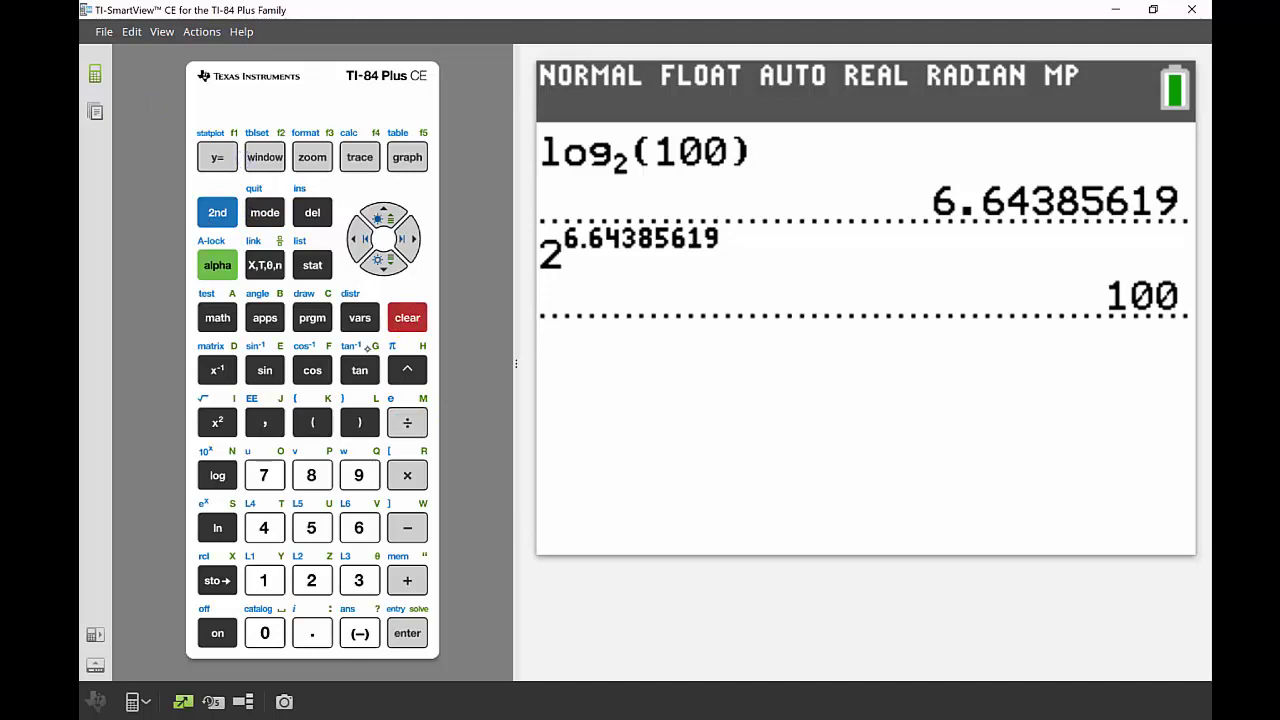
{"action": "left_click", "coordinate": [217, 212]}
{"action": "left_click", "coordinate": [311, 628]}
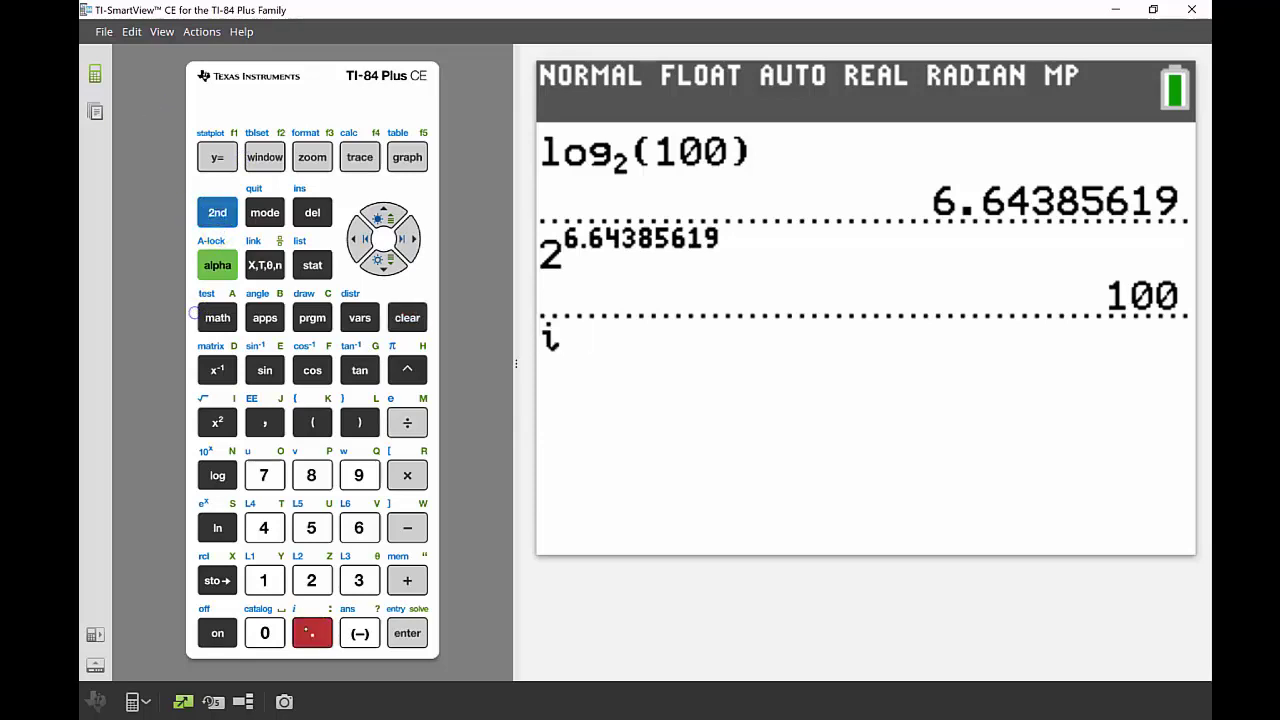